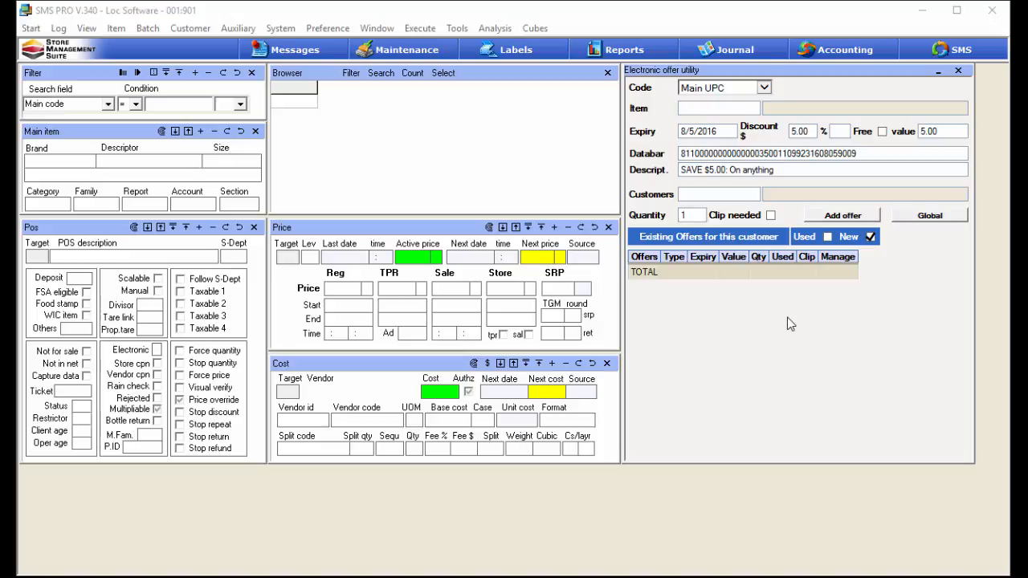
{"action": "left_click", "coordinate": [495, 29]}
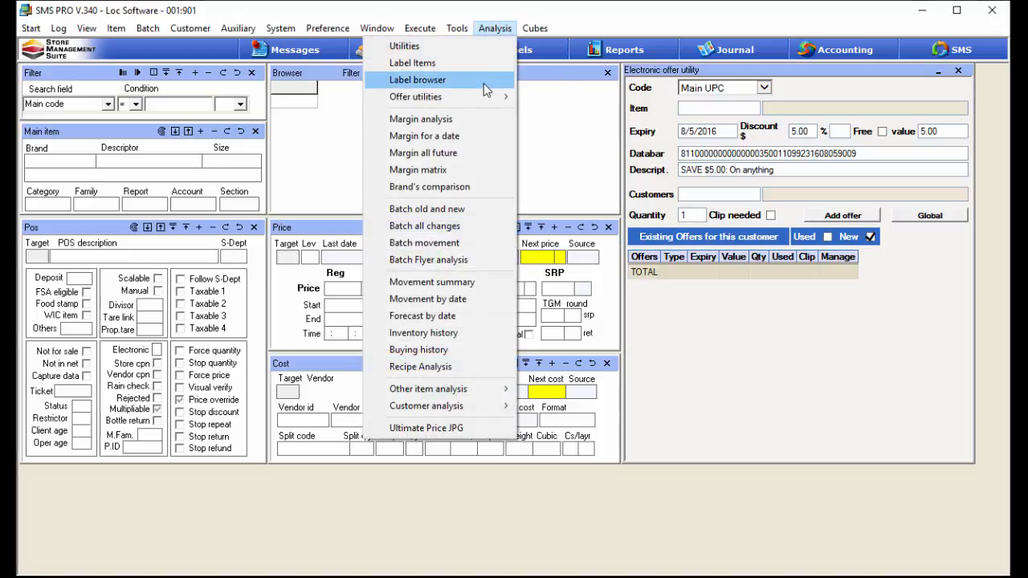
{"action": "mouse_move", "coordinate": [476, 102]}
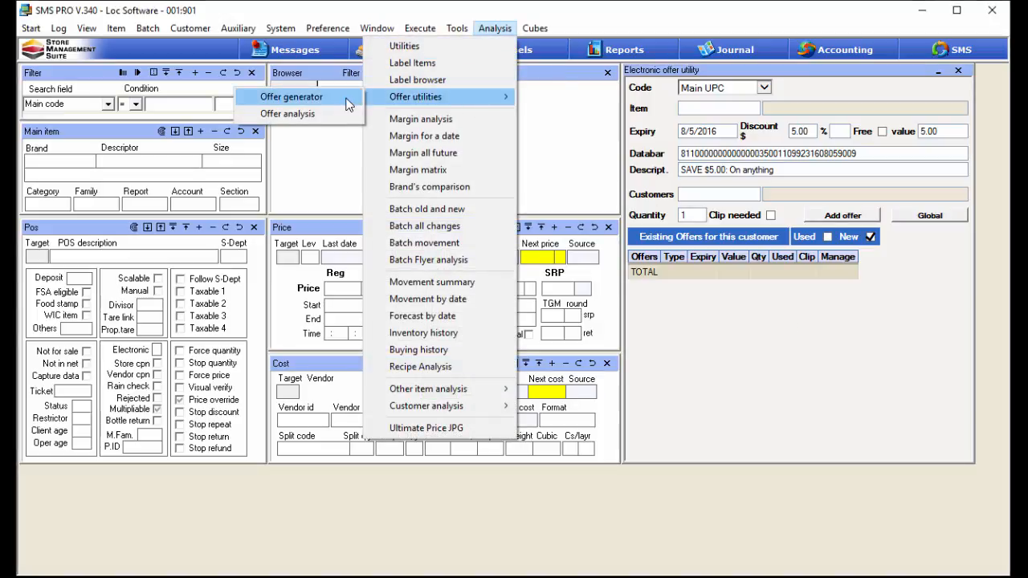
{"action": "left_click", "coordinate": [862, 323]}
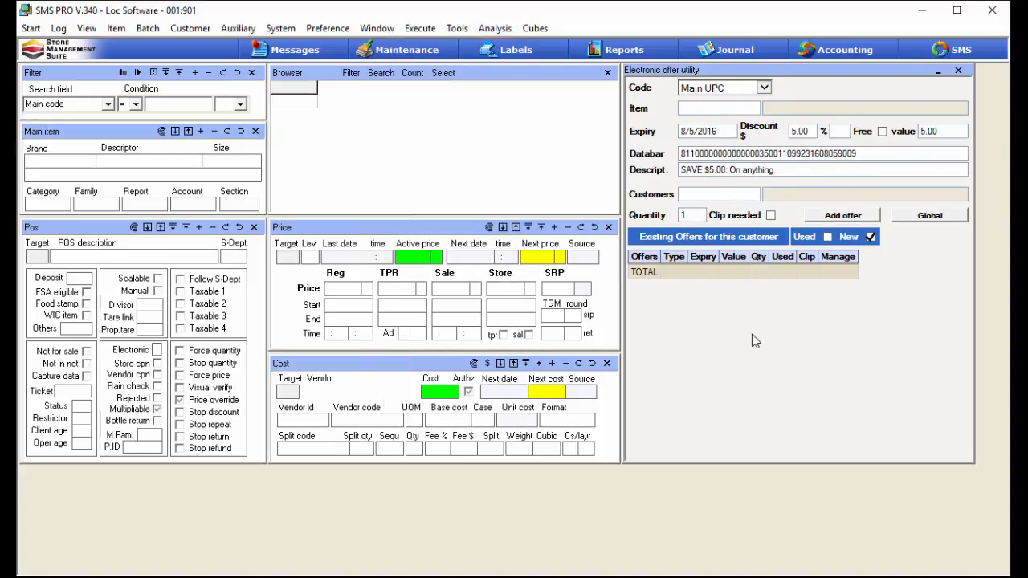
Examine the electronic offer form's code types, item lookup, Free option and customer lookup
{"action": "left_click", "coordinate": [768, 87]}
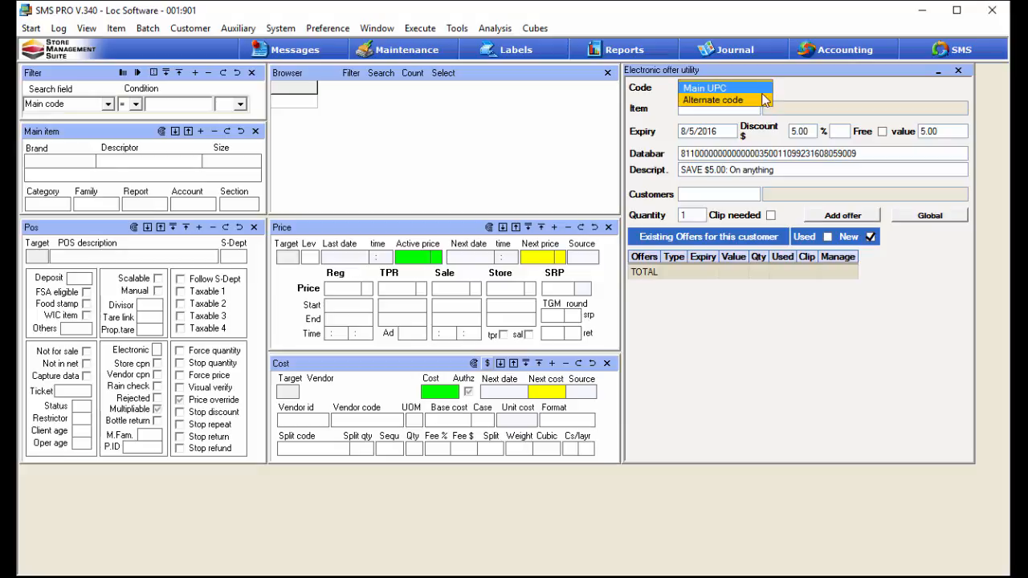
{"action": "left_click", "coordinate": [763, 89]}
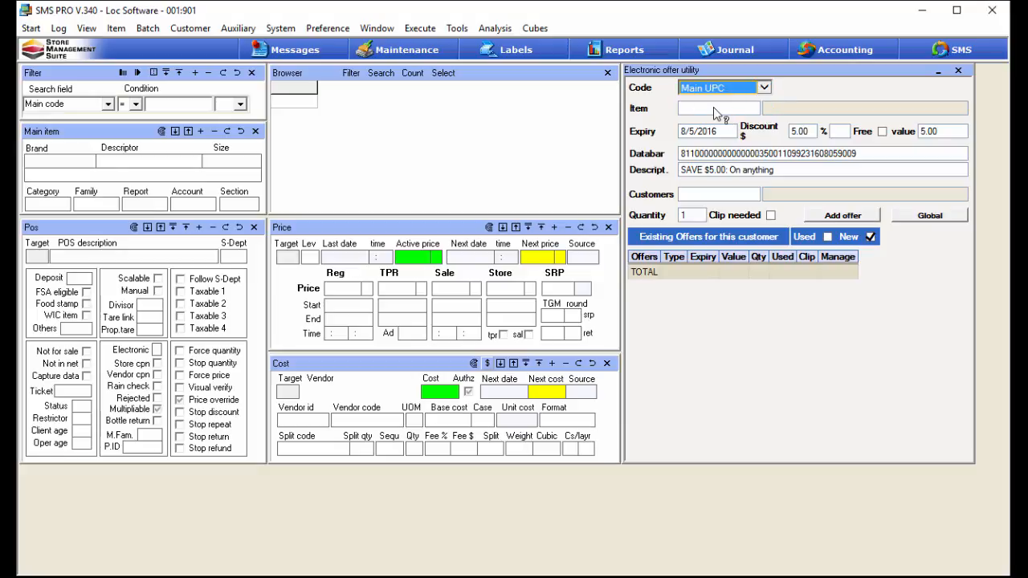
{"action": "double_click", "coordinate": [713, 108]}
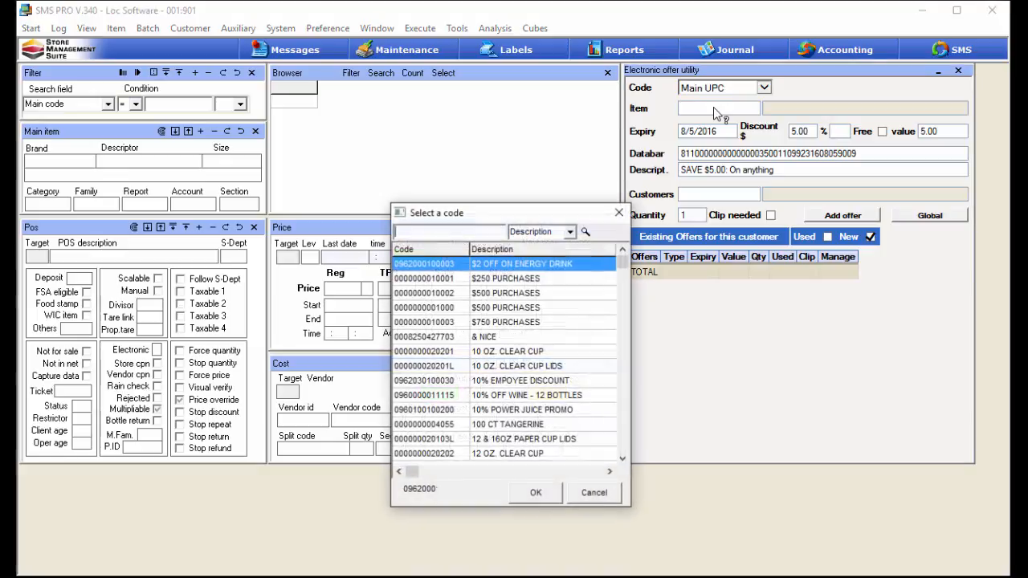
{"action": "left_click", "coordinate": [619, 214]}
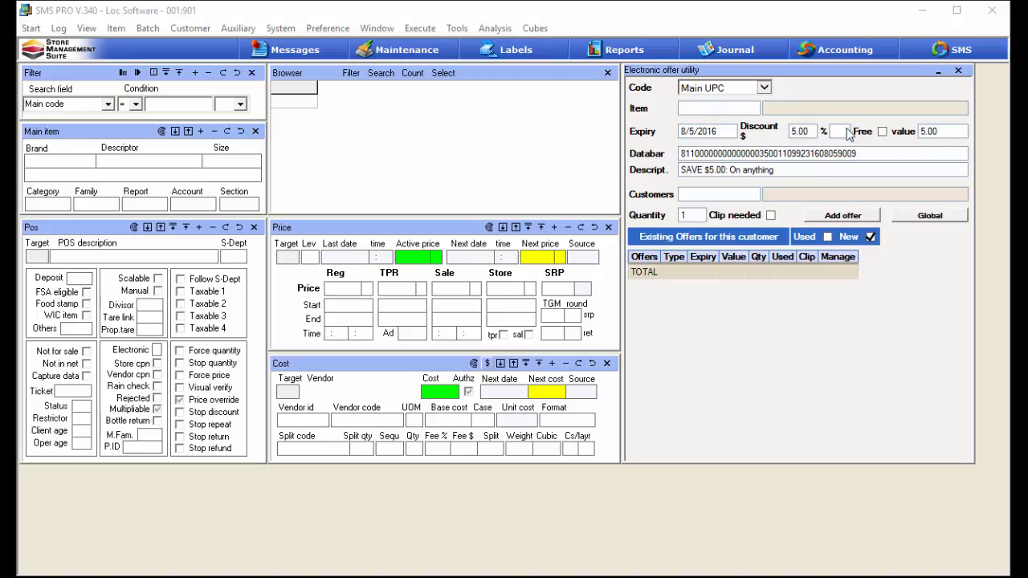
{"action": "left_click", "coordinate": [882, 132]}
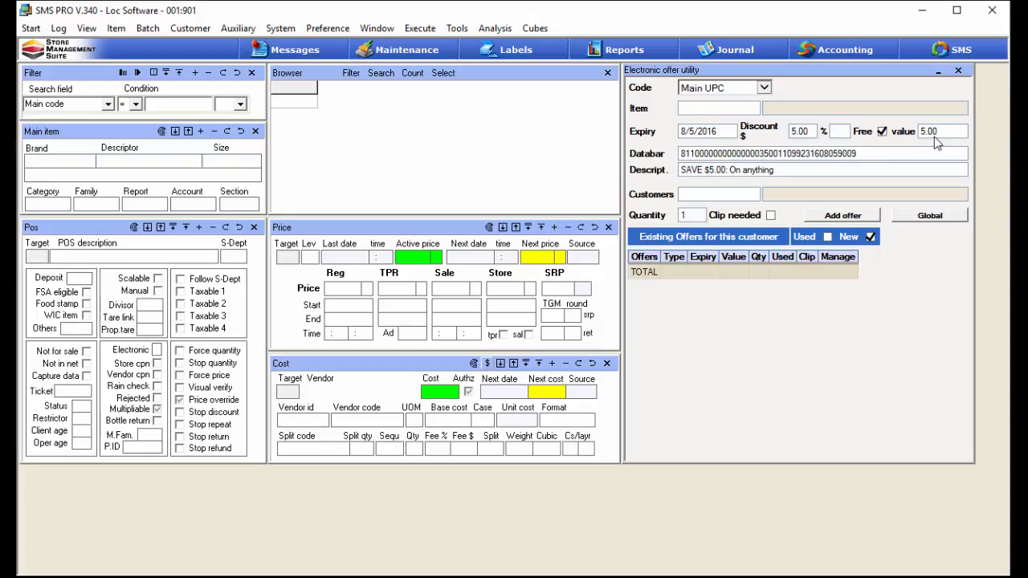
{"action": "left_click", "coordinate": [882, 132]}
{"action": "double_click", "coordinate": [722, 194]}
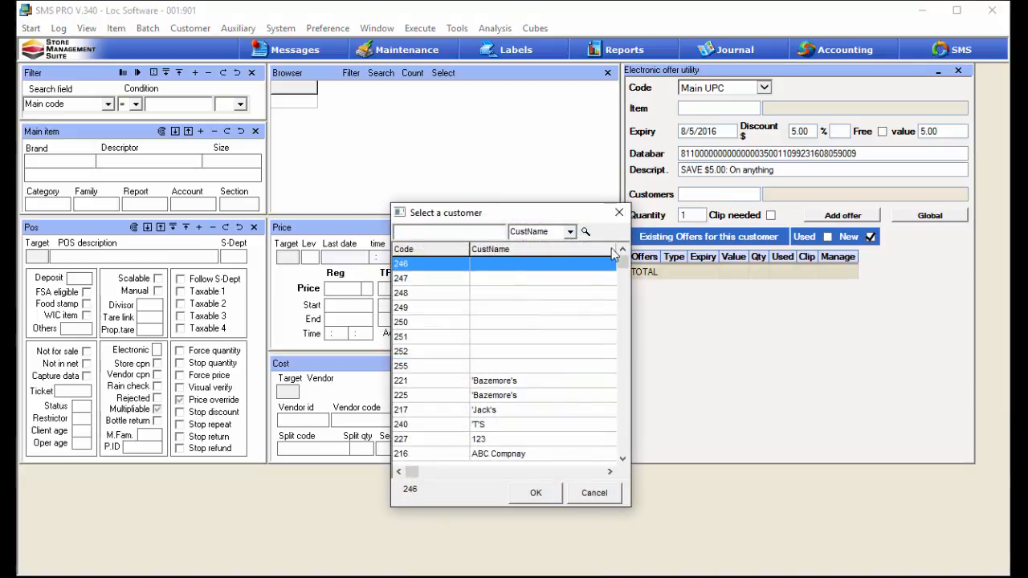
{"action": "left_click", "coordinate": [619, 213]}
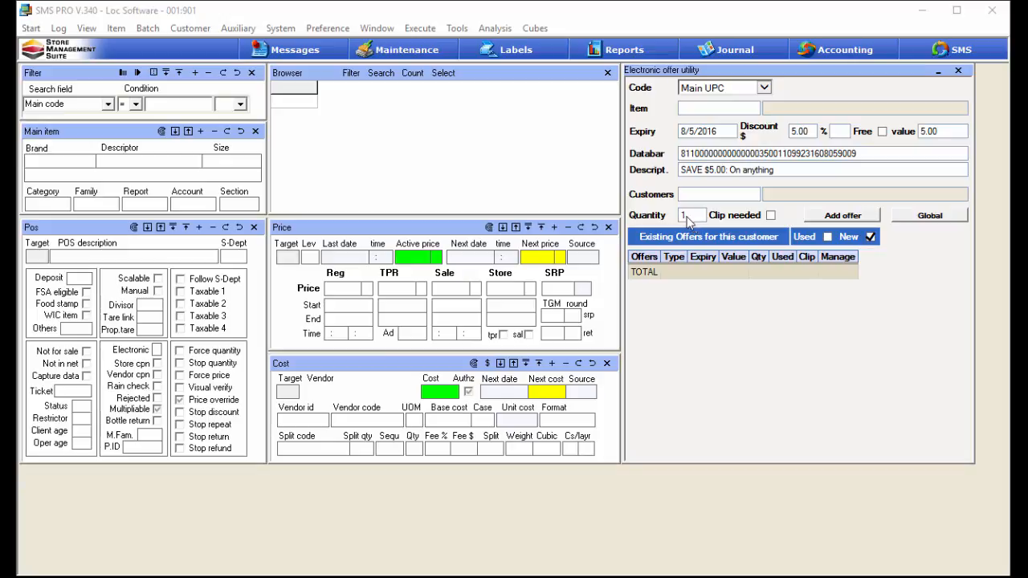
Set the offer quantity to 5 and mark the offer as needing a clip
{"action": "left_click", "coordinate": [692, 219]}
{"action": "type", "text": "5"}
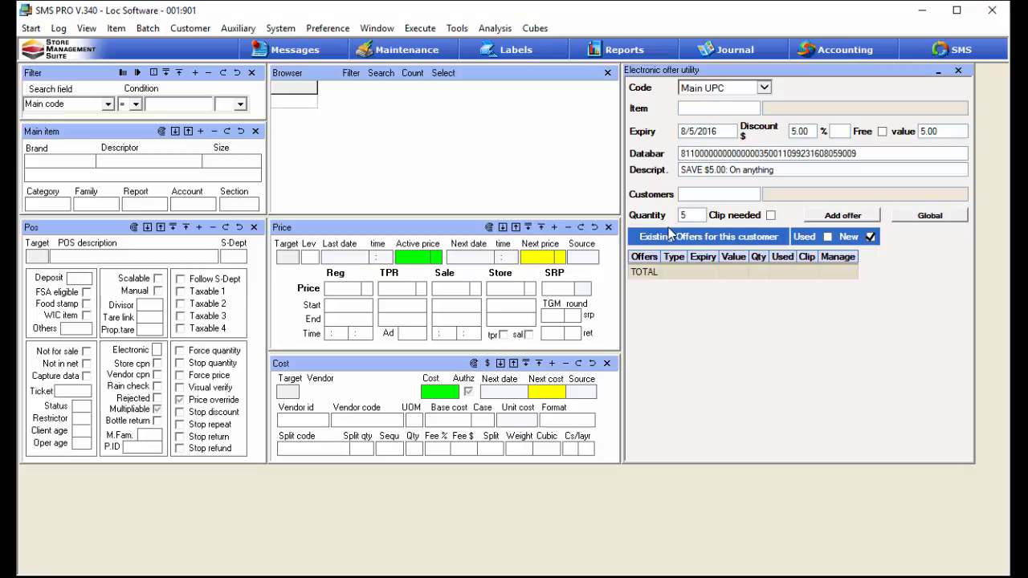
{"action": "left_click", "coordinate": [770, 215]}
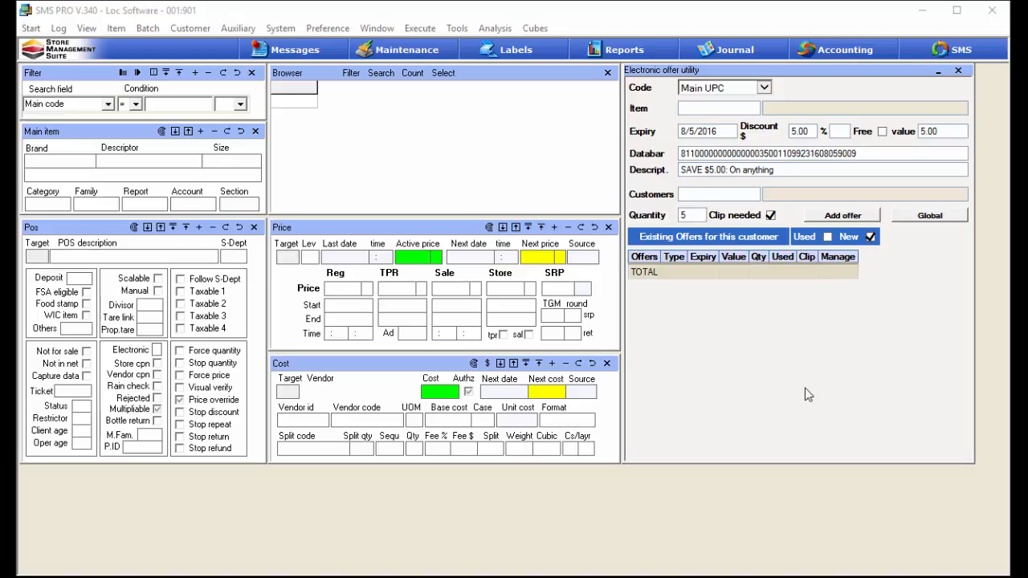
{"action": "left_click", "coordinate": [828, 237]}
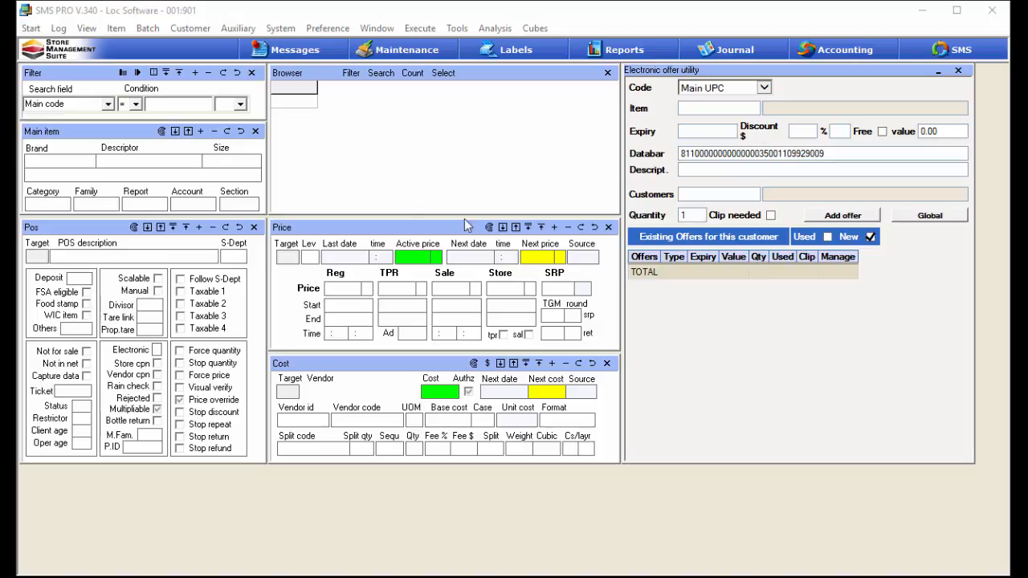
Filter the items by brand description "house" and look through the matching items
{"action": "left_click", "coordinate": [107, 105]}
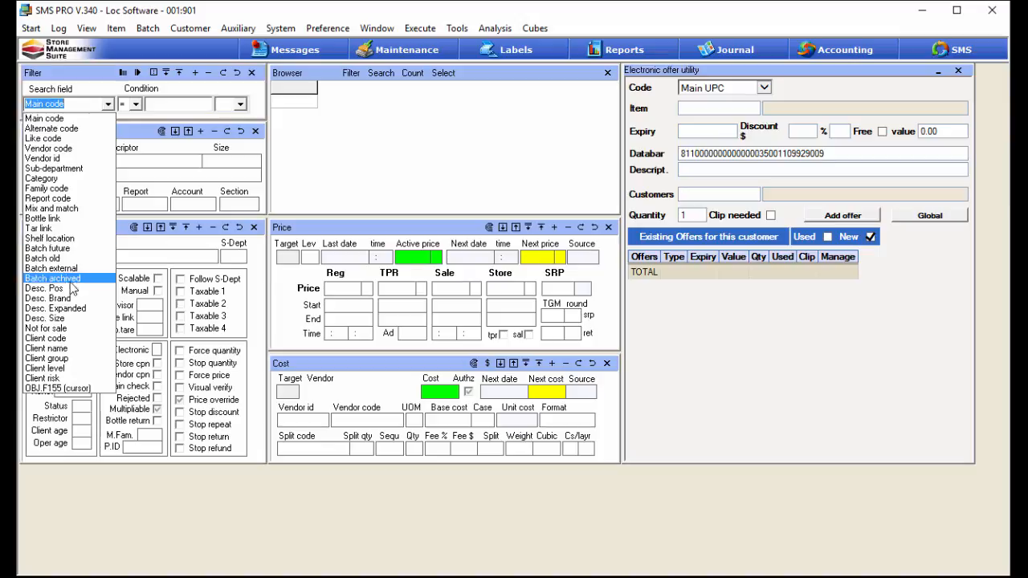
{"action": "left_click", "coordinate": [50, 298]}
{"action": "type", "text": "house"}
{"action": "key", "text": "Return"}
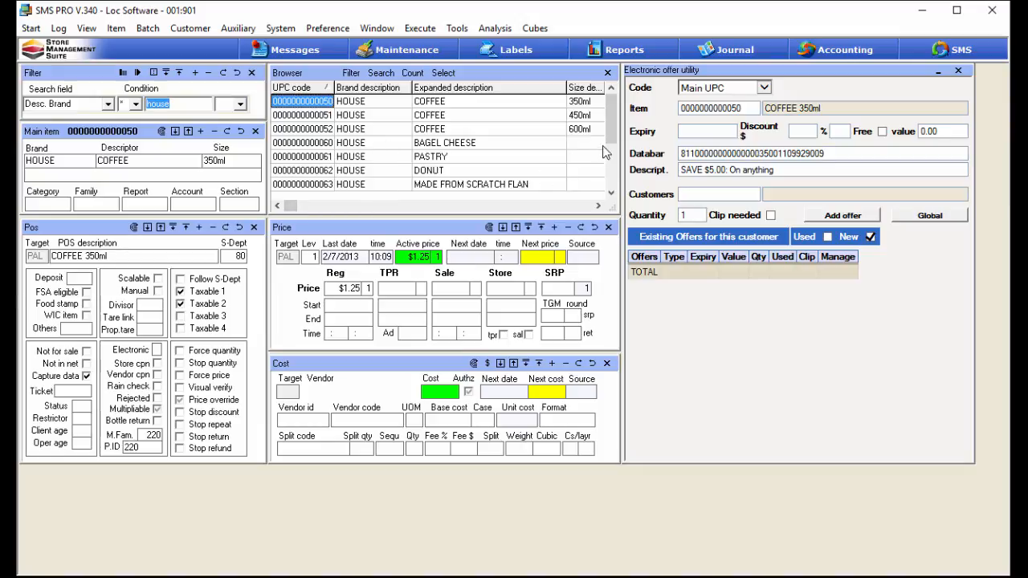
{"action": "left_click", "coordinate": [611, 164]}
{"action": "left_click_drag", "start_coordinate": [611, 164], "coordinate": [611, 117]}
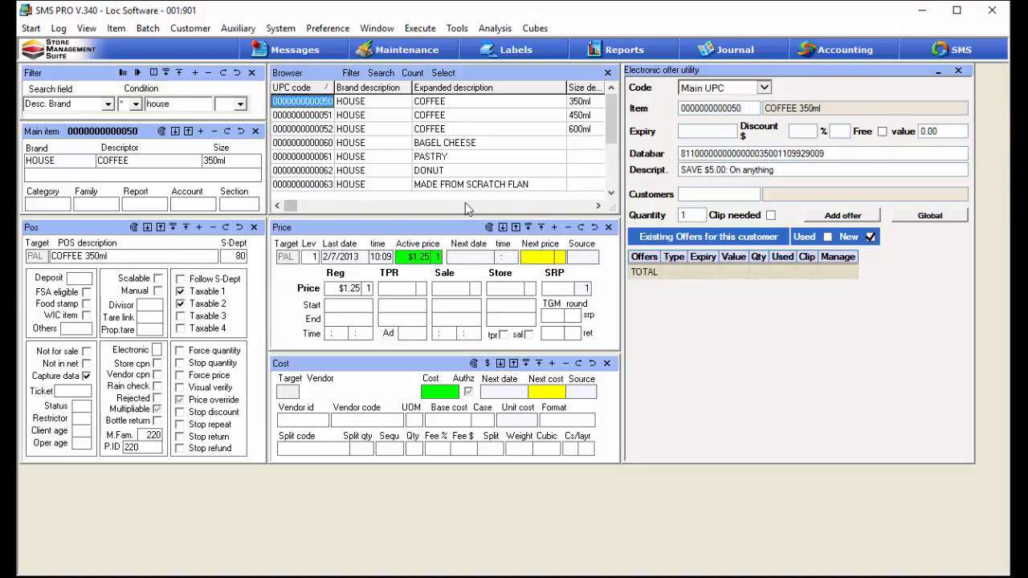
Choose the HOUSE brand item MADE FROM SCRATCH FLAN for the electronic offer
{"action": "left_click", "coordinate": [314, 184]}
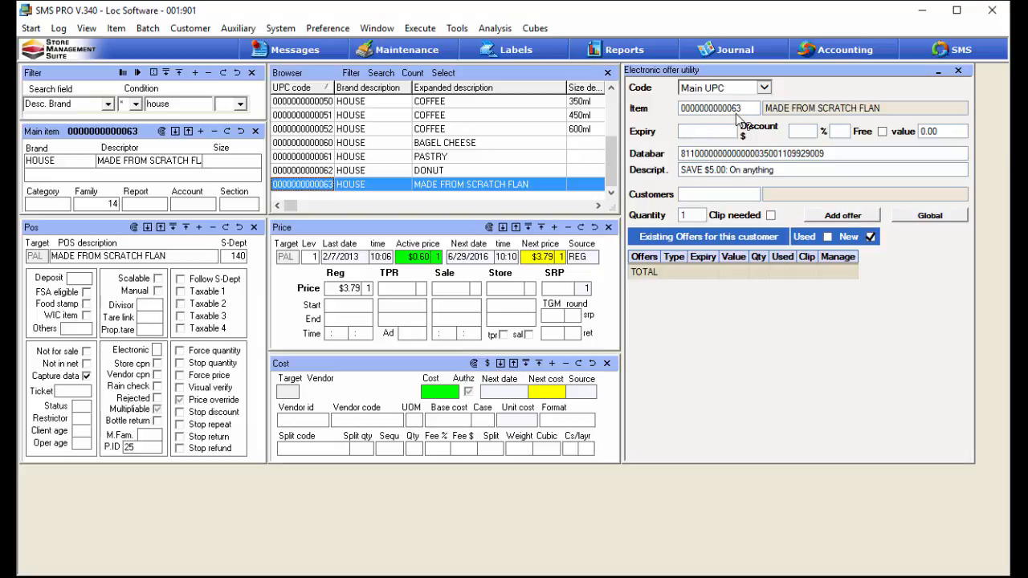
{"action": "left_click", "coordinate": [318, 144]}
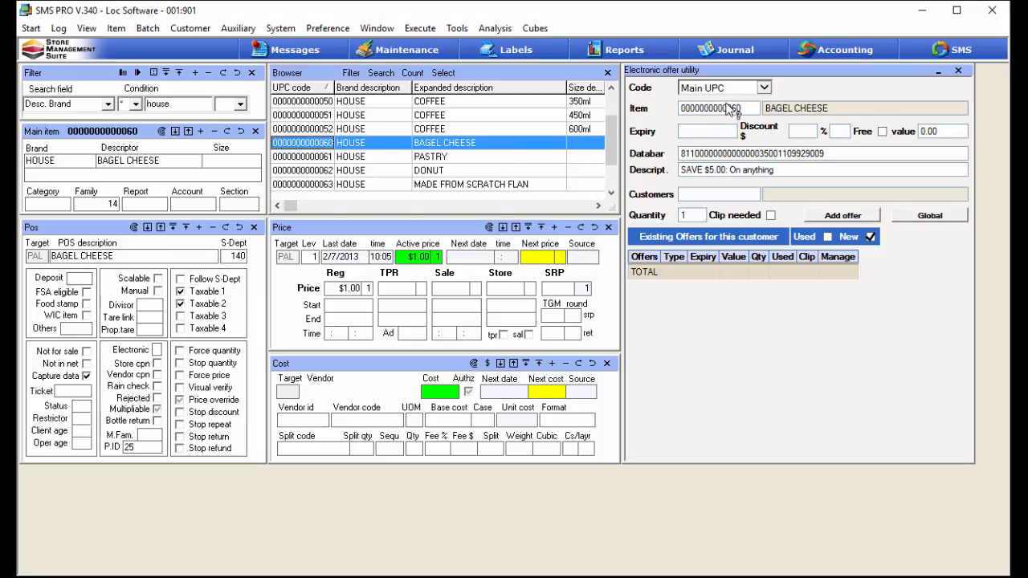
{"action": "left_click", "coordinate": [321, 185]}
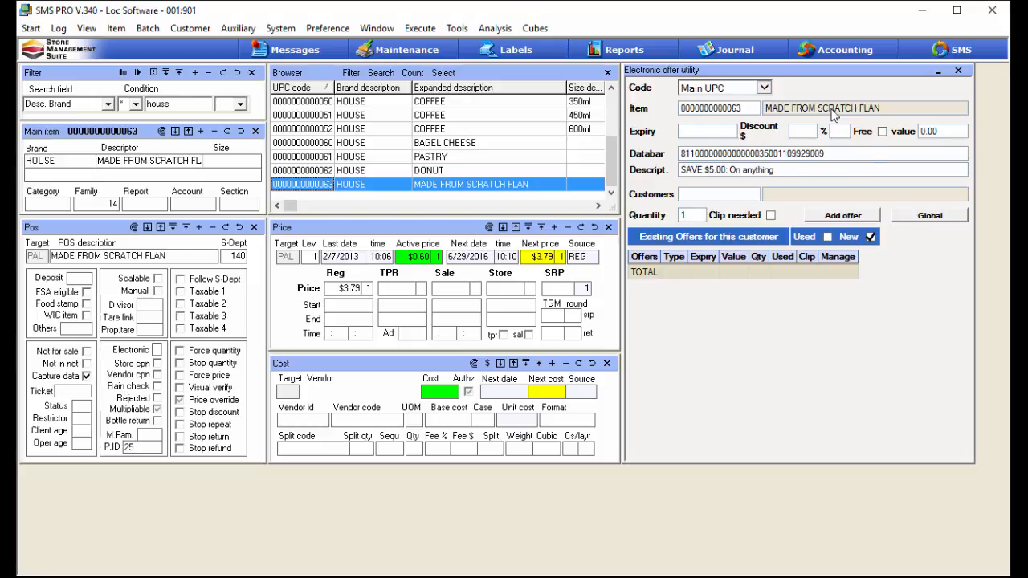
Set the flan offer's expiry date to 8/31/2016 and mark the offer as free
{"action": "left_click", "coordinate": [722, 129]}
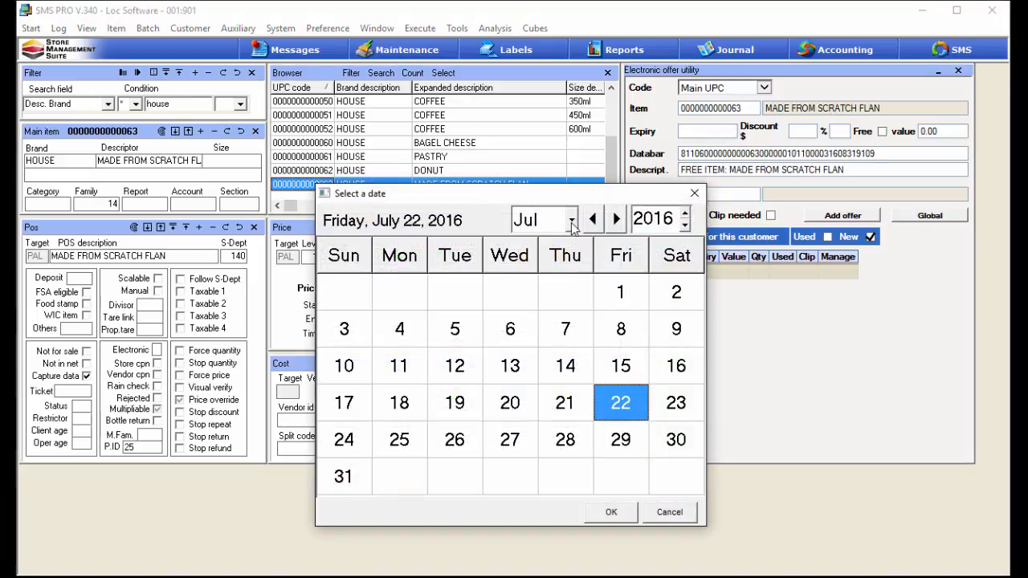
{"action": "left_click", "coordinate": [571, 220]}
{"action": "left_click", "coordinate": [536, 402]}
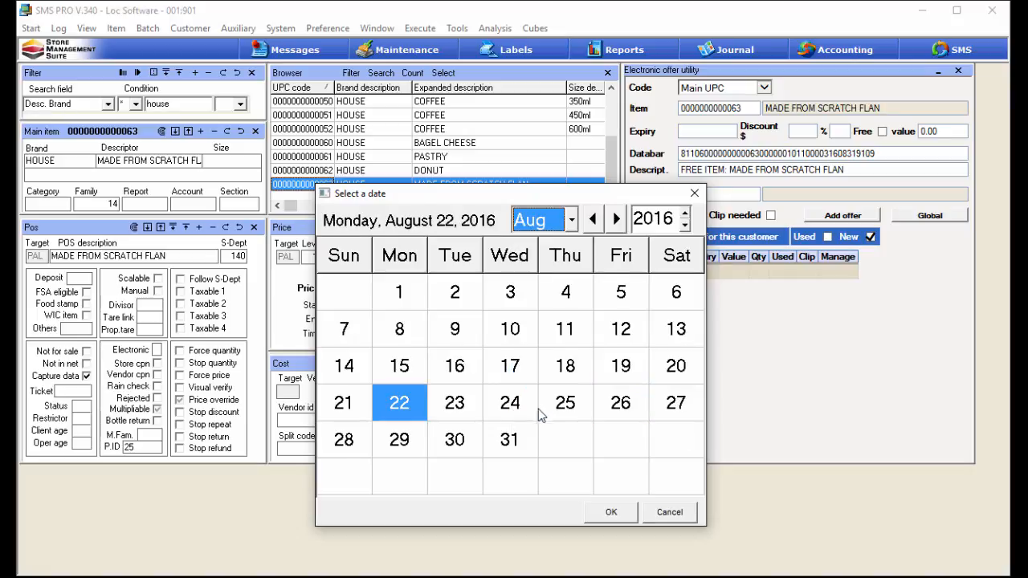
{"action": "double_click", "coordinate": [518, 444]}
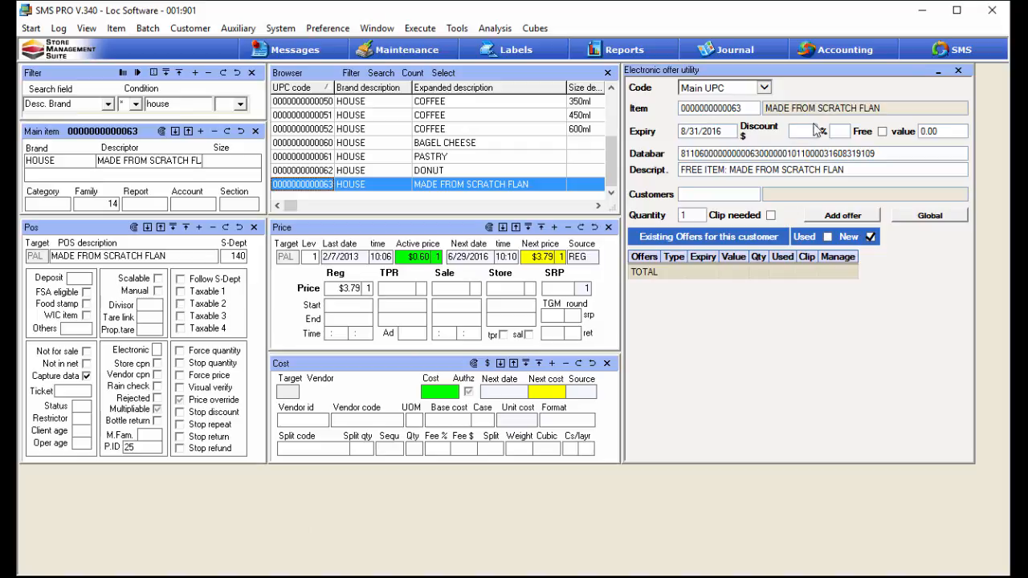
{"action": "left_click", "coordinate": [882, 132]}
Try a $1.00 discount on the flan offer, and clear the discount amount again
{"action": "left_click", "coordinate": [806, 133]}
{"action": "type", "text": "1"}
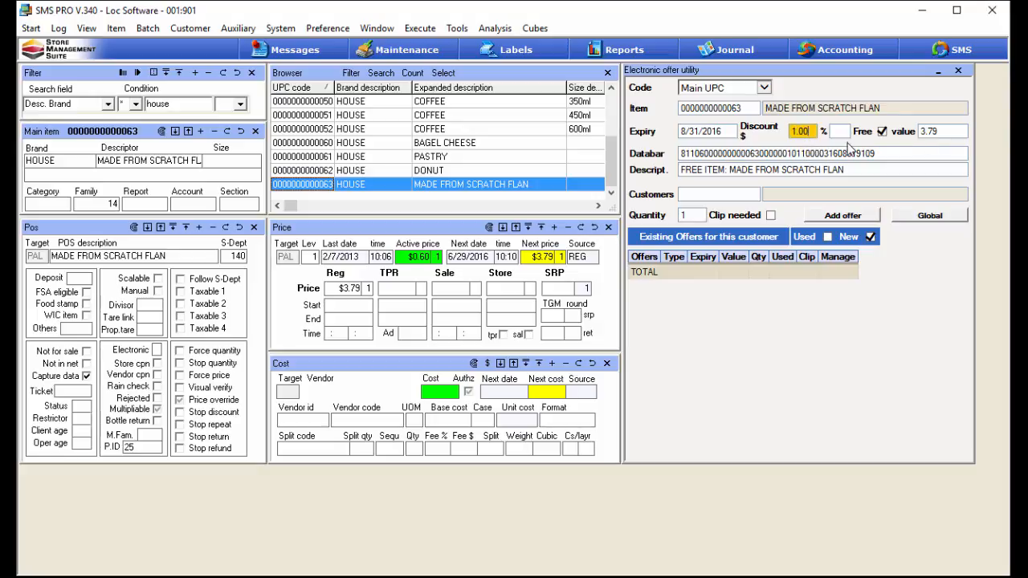
{"action": "left_click", "coordinate": [924, 158]}
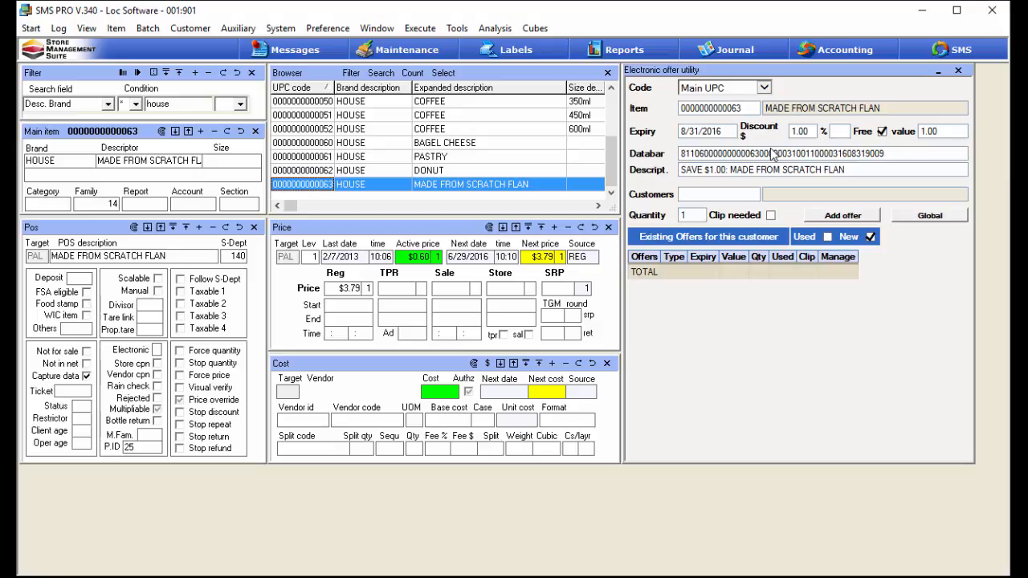
{"action": "left_click", "coordinate": [802, 137]}
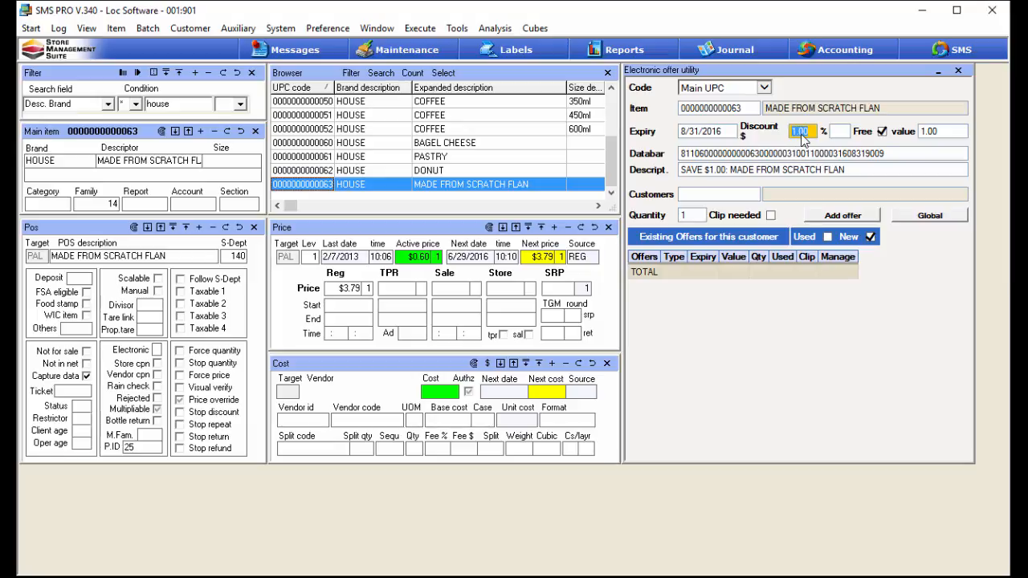
{"action": "key", "text": "Delete"}
{"action": "left_click", "coordinate": [869, 135]}
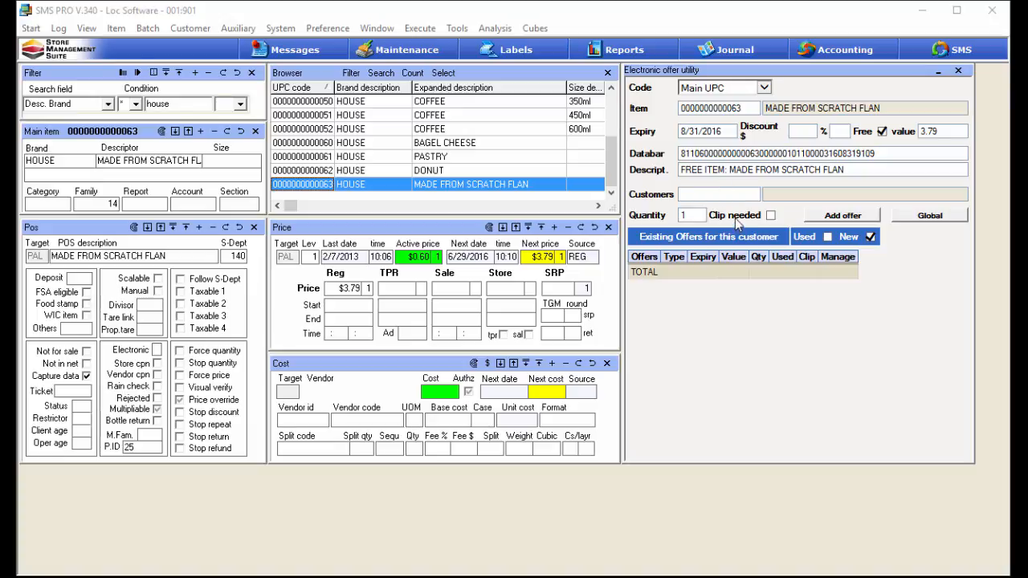
Open the Customer Birthday filter from the customer event checks, close the Event check window and move the filter below the offer list
{"action": "left_click", "coordinate": [457, 30]}
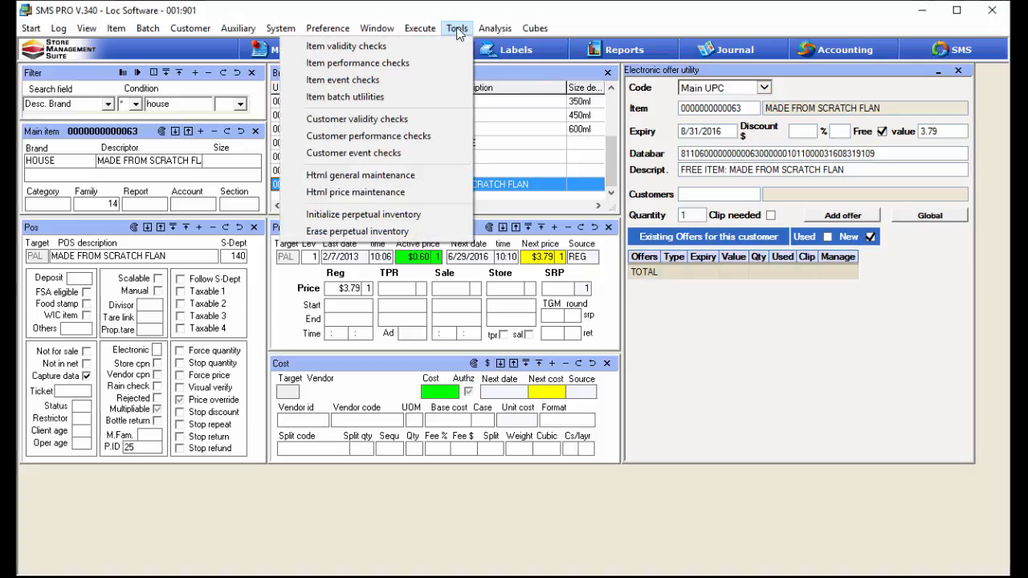
{"action": "left_click", "coordinate": [385, 152]}
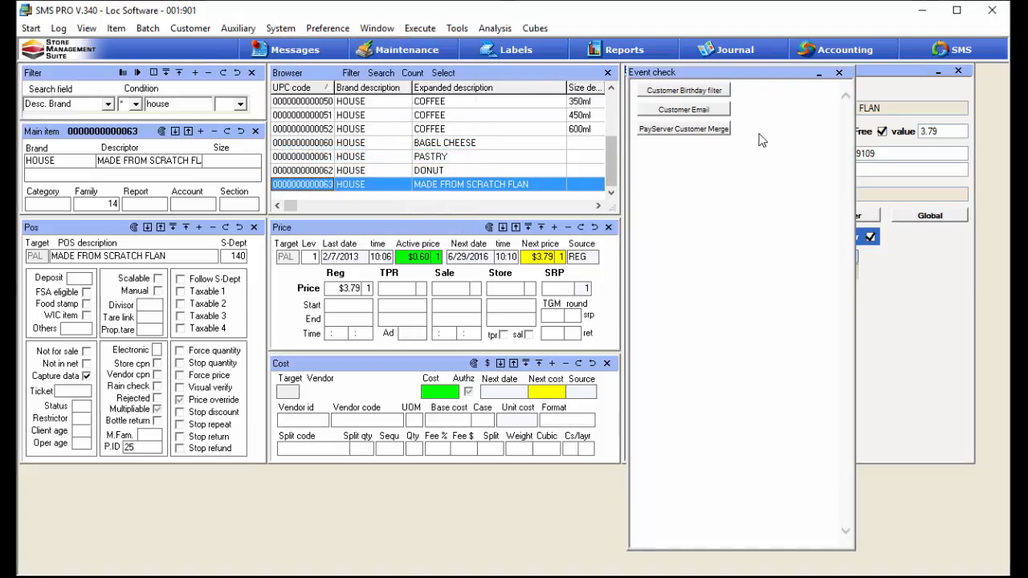
{"action": "left_click", "coordinate": [695, 94]}
{"action": "left_click", "coordinate": [768, 271]}
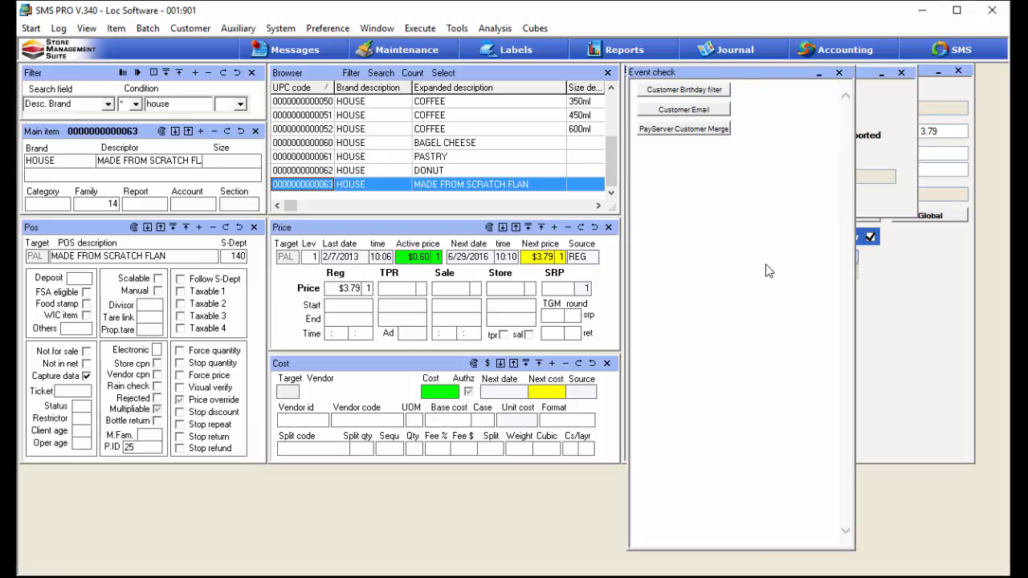
{"action": "left_click", "coordinate": [839, 73]}
{"action": "left_click_drag", "start_coordinate": [773, 72], "coordinate": [772, 401]}
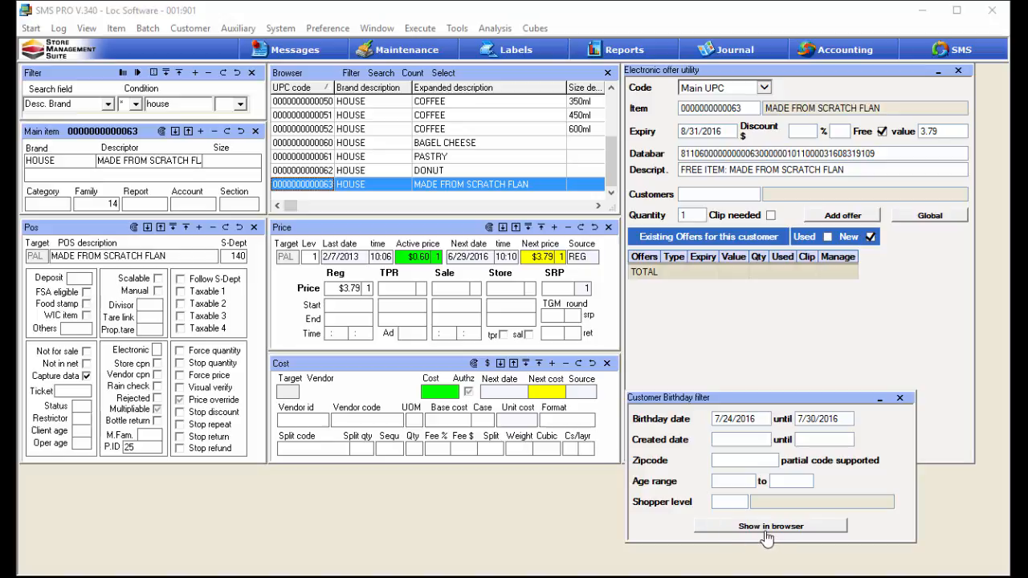
Set the start of the birthday date range to 8/1/2016 in the Customer Birthday filter
{"action": "double_click", "coordinate": [764, 423]}
{"action": "left_click", "coordinate": [571, 222]}
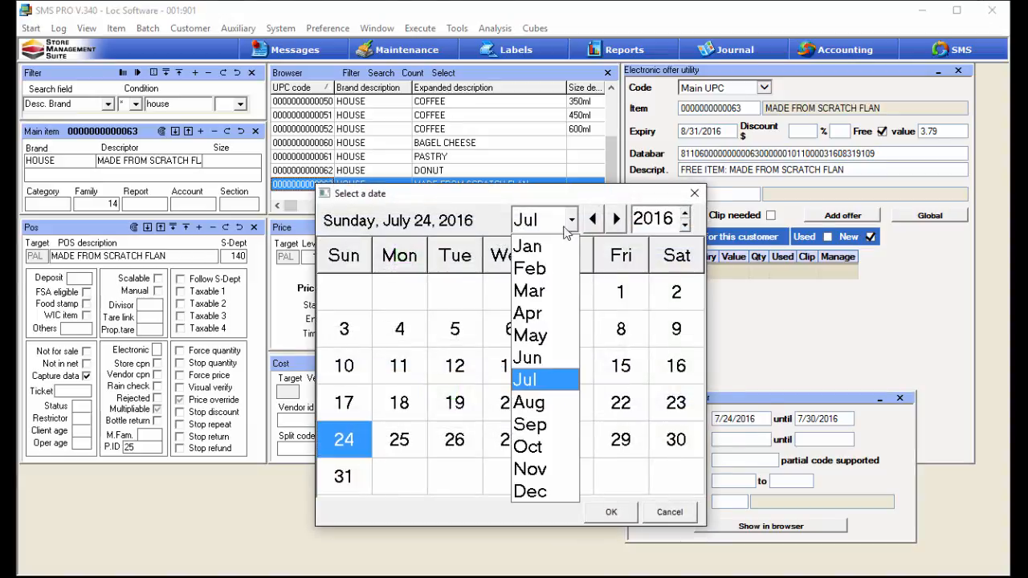
{"action": "left_click", "coordinate": [552, 402]}
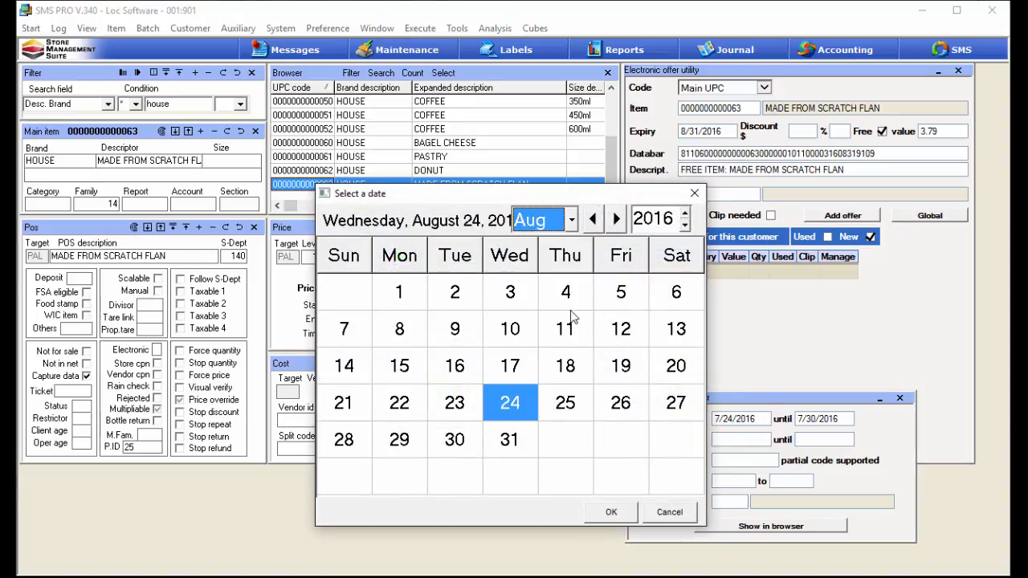
{"action": "double_click", "coordinate": [419, 293]}
Set the end of the birthday date range to 8/31/2016 and show the matching customers in the browser
{"action": "double_click", "coordinate": [840, 423]}
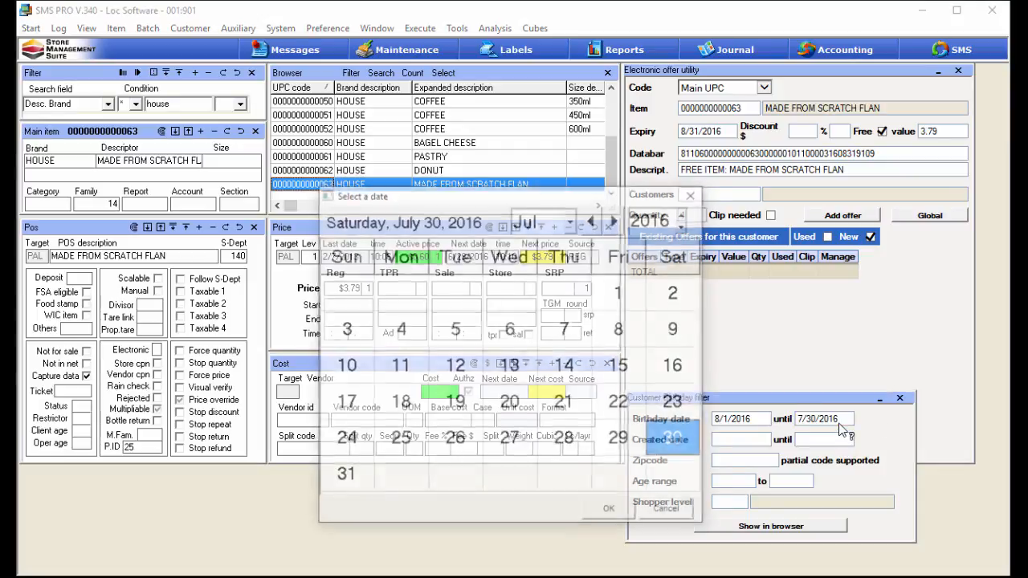
{"action": "left_click", "coordinate": [571, 221]}
{"action": "left_click", "coordinate": [546, 408]}
{"action": "double_click", "coordinate": [510, 439]}
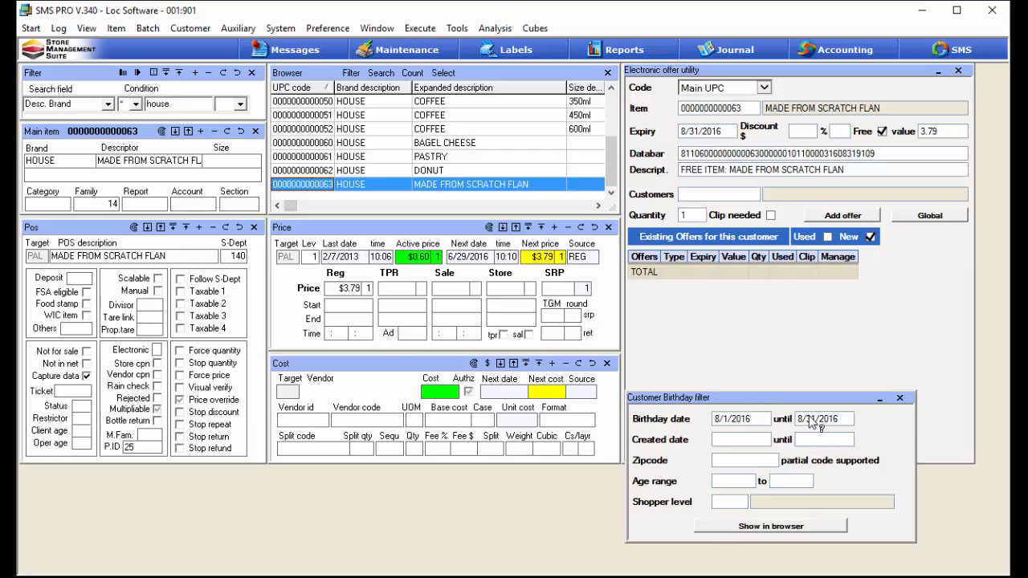
{"action": "left_click", "coordinate": [793, 528]}
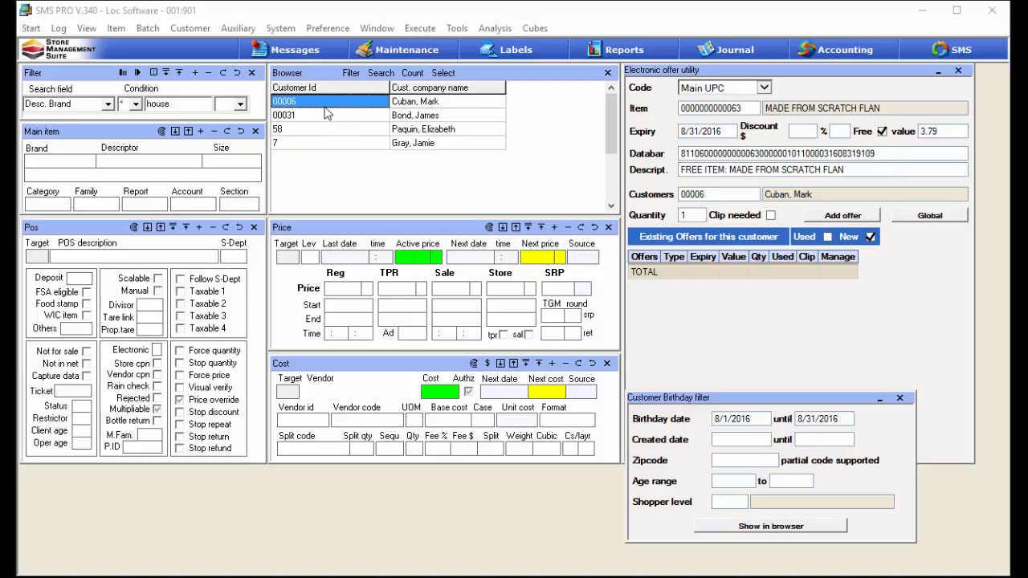
Check one of the listed birthday customers for existing offers, and add the free MADE FROM SCRATCH FLAN offer to all listed customers
{"action": "left_click", "coordinate": [288, 129]}
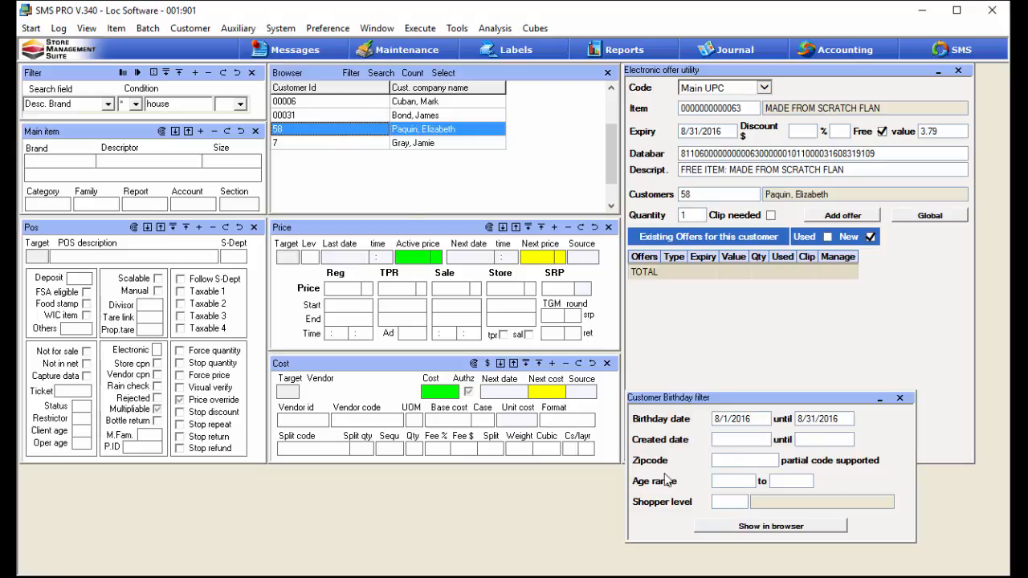
{"action": "left_click", "coordinate": [930, 216]}
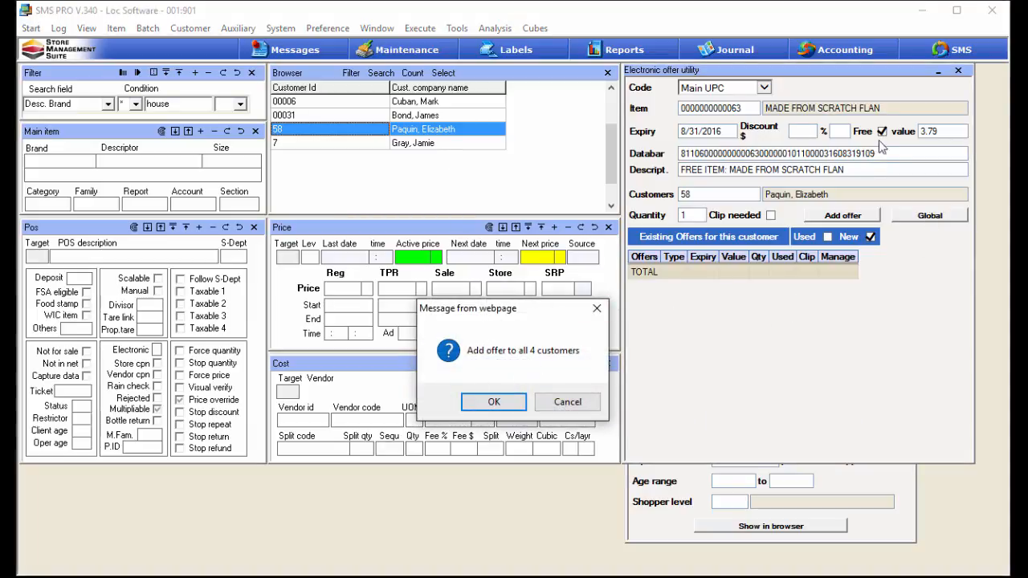
{"action": "left_click", "coordinate": [492, 403]}
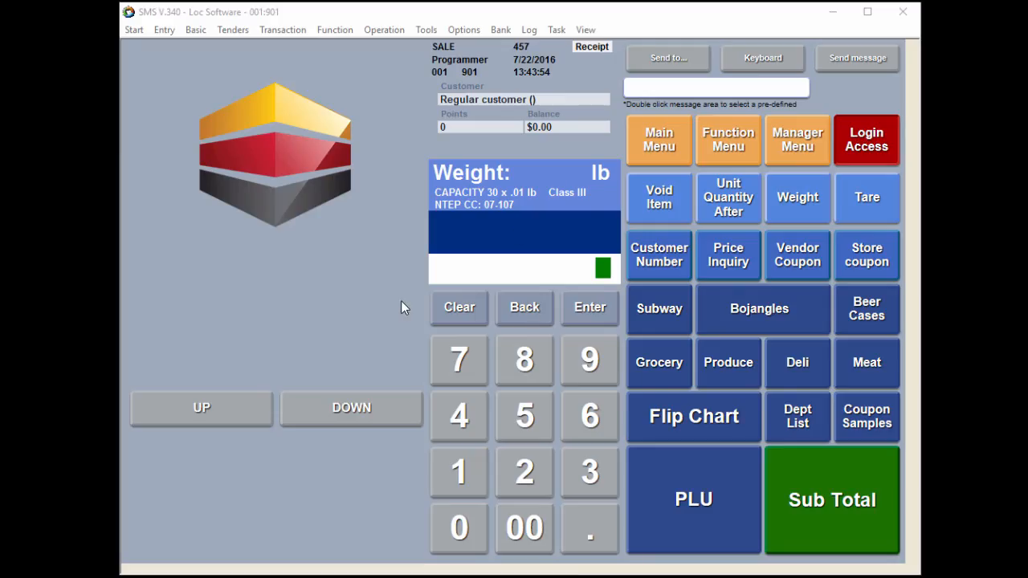
In the SMS point-of-sale window, ring up one MADE FROM SCRATCH FLAN with PLU 63 and subtotal the sale
{"action": "left_click", "coordinate": [588, 412]}
{"action": "left_click", "coordinate": [594, 459]}
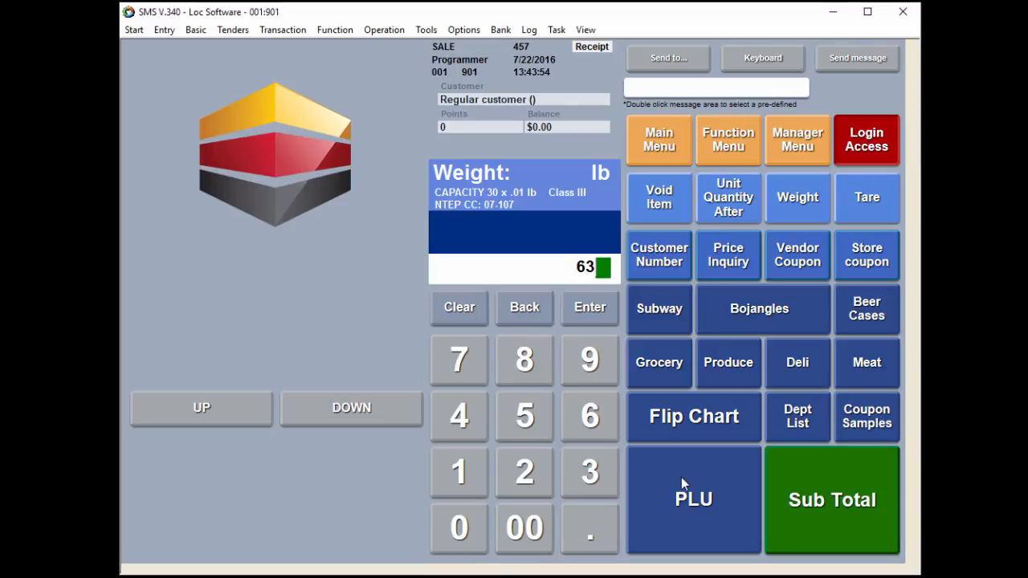
{"action": "left_click", "coordinate": [681, 486]}
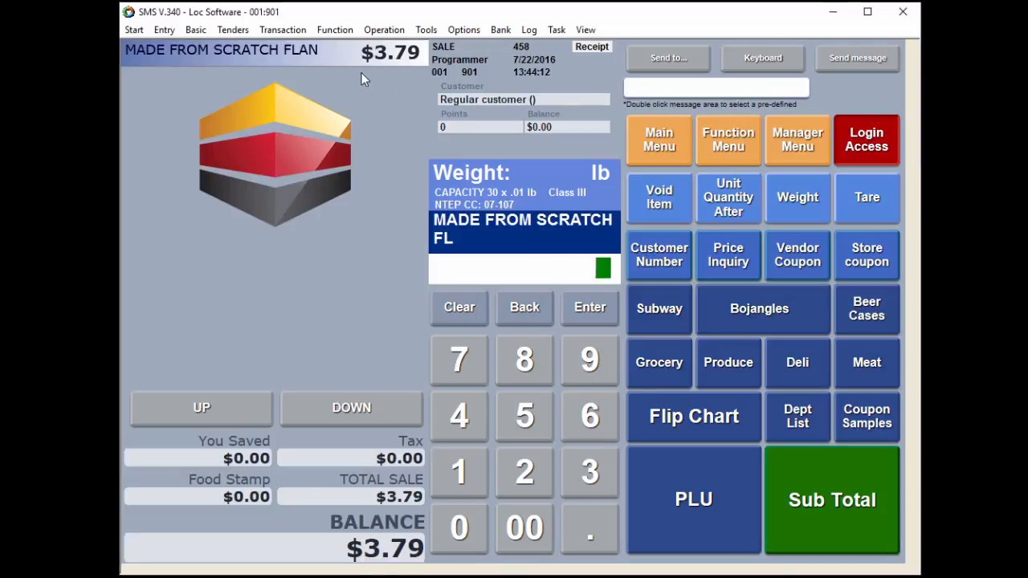
{"action": "left_click", "coordinate": [820, 480]}
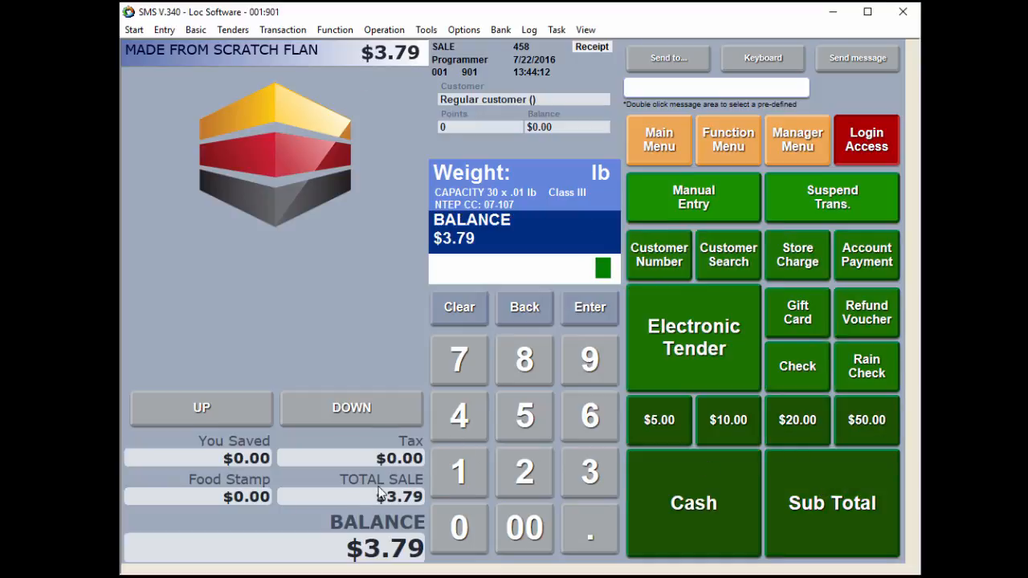
Return to item entry and assign a birthday customer to the flan sale by entering the customer number
{"action": "left_click", "coordinate": [665, 147]}
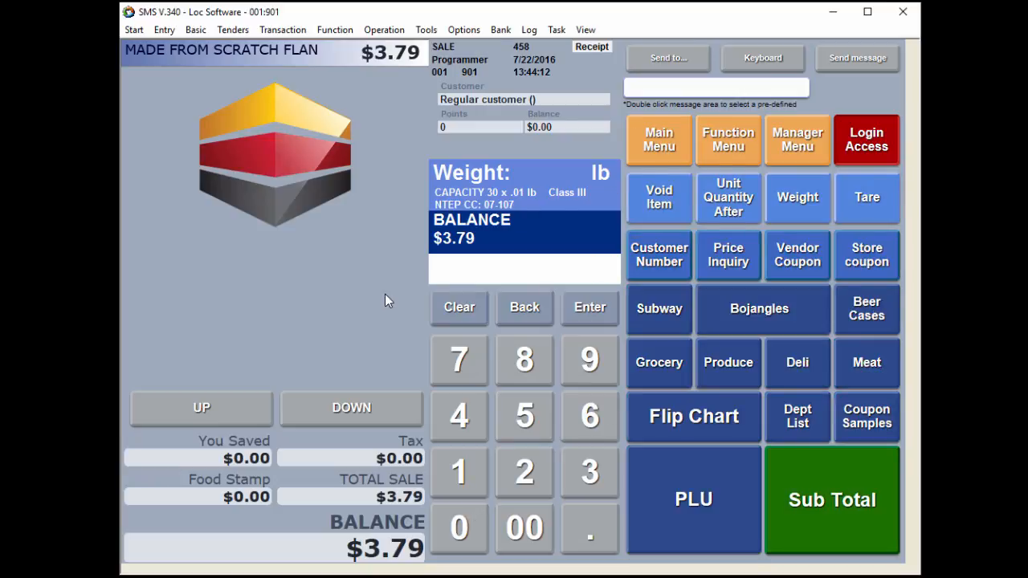
{"action": "left_click", "coordinate": [456, 371]}
{"action": "left_click", "coordinate": [633, 275]}
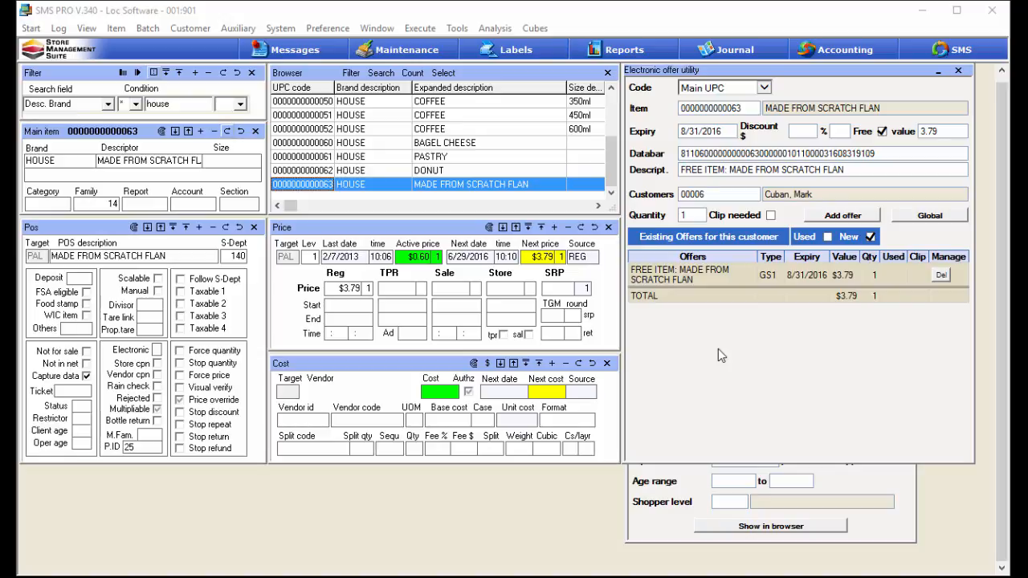
Open the Offer analysis in SMS PRO and show the customers who received the free flan offer
{"action": "left_click", "coordinate": [490, 29]}
{"action": "mouse_move", "coordinate": [474, 106]}
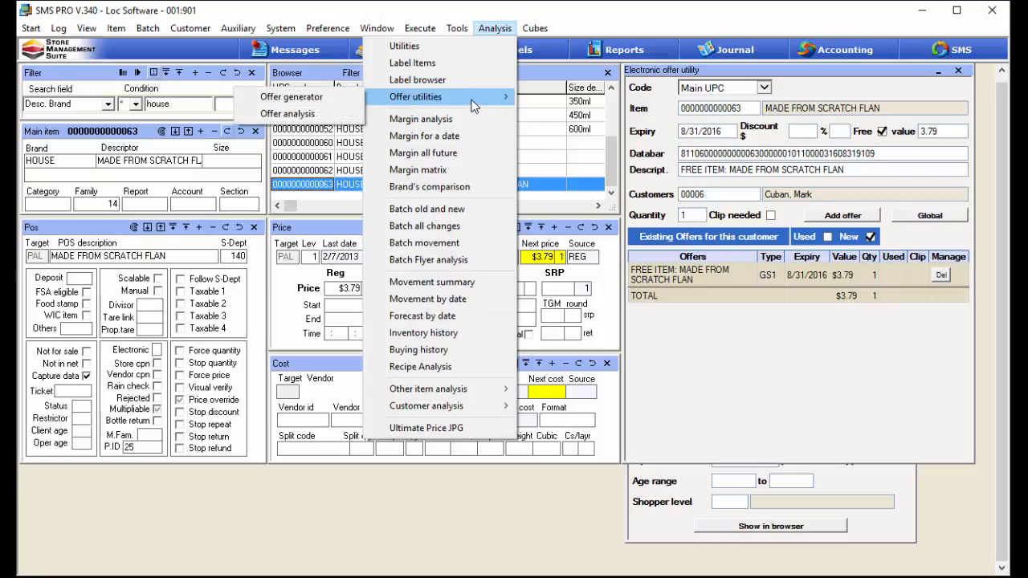
{"action": "left_click", "coordinate": [344, 118]}
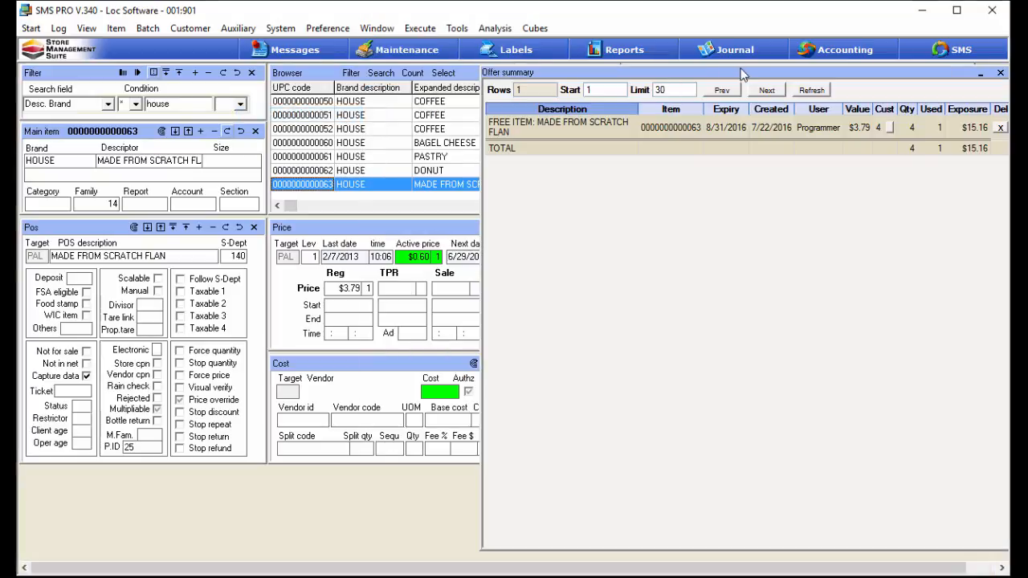
{"action": "left_click_drag", "start_coordinate": [795, 70], "coordinate": [404, 291]}
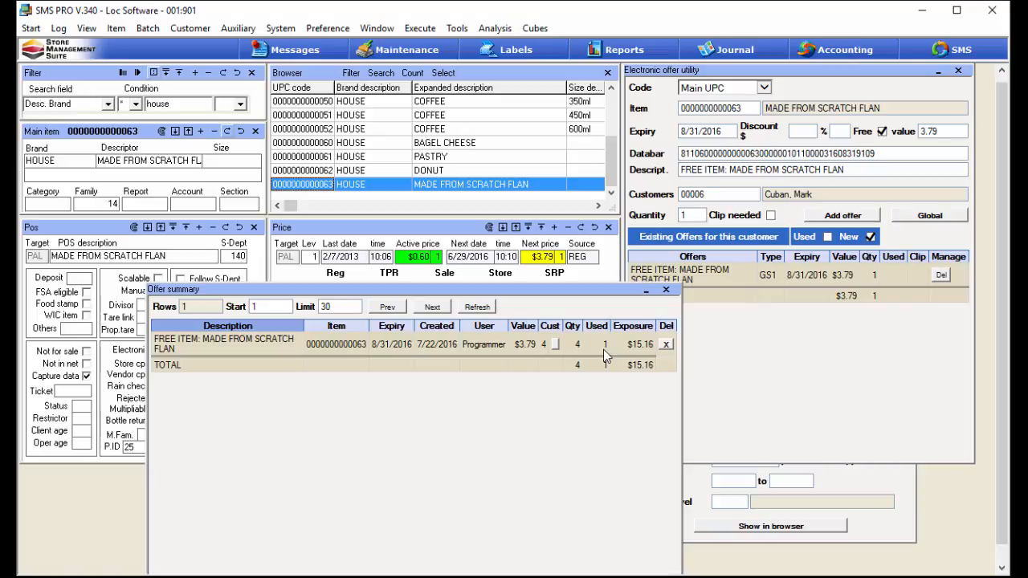
{"action": "left_click", "coordinate": [554, 344]}
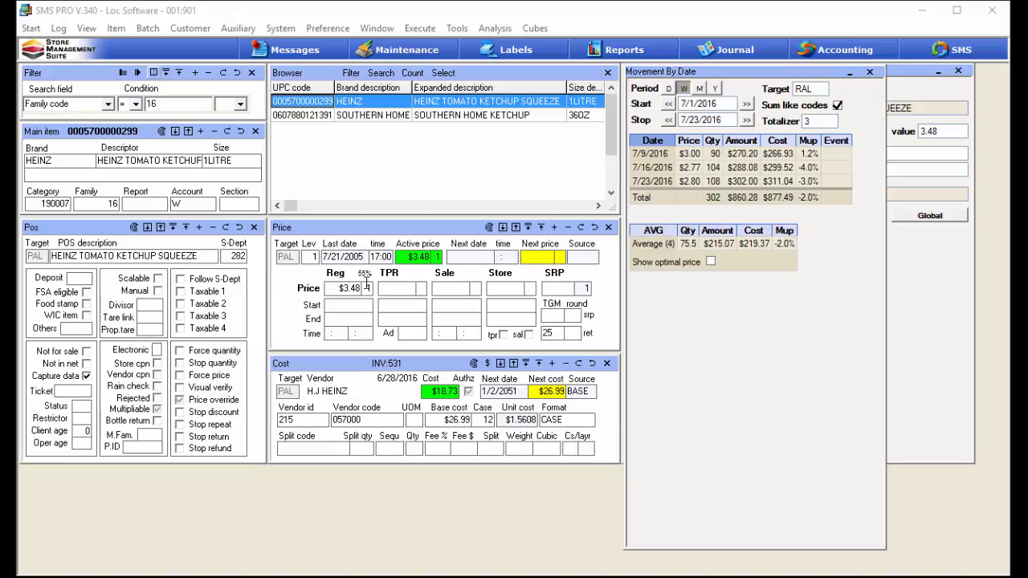
Compare the weekly movement of the Southern Home and Heinz ketchups, and close the Movement By Date window
{"action": "left_click", "coordinate": [306, 117]}
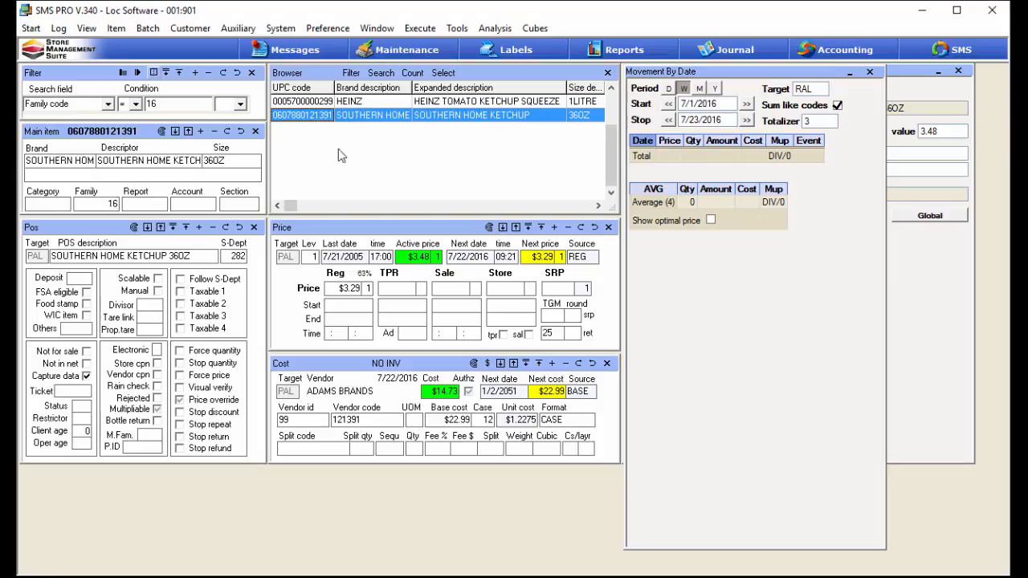
{"action": "left_click", "coordinate": [314, 102]}
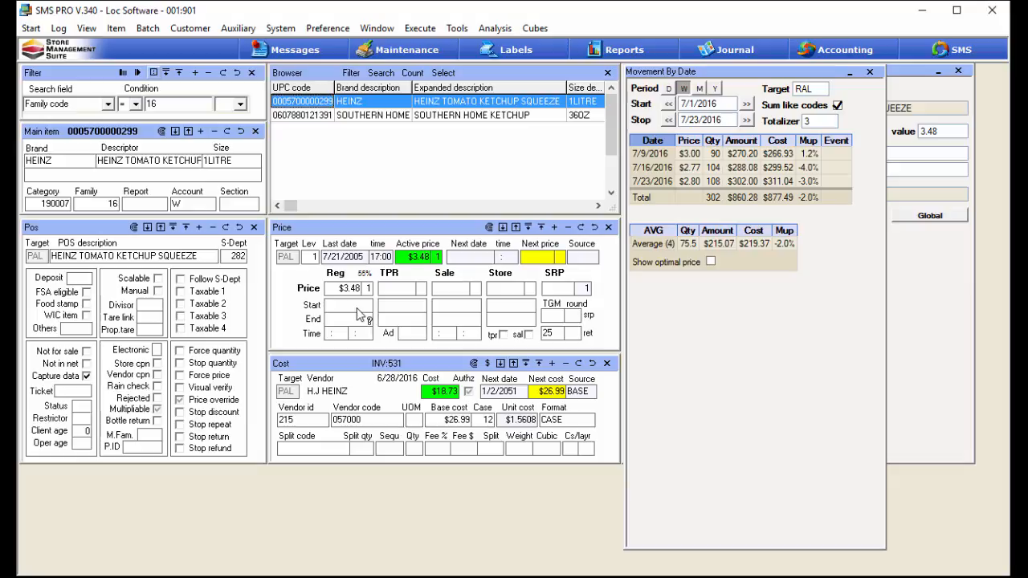
{"action": "left_click", "coordinate": [868, 72]}
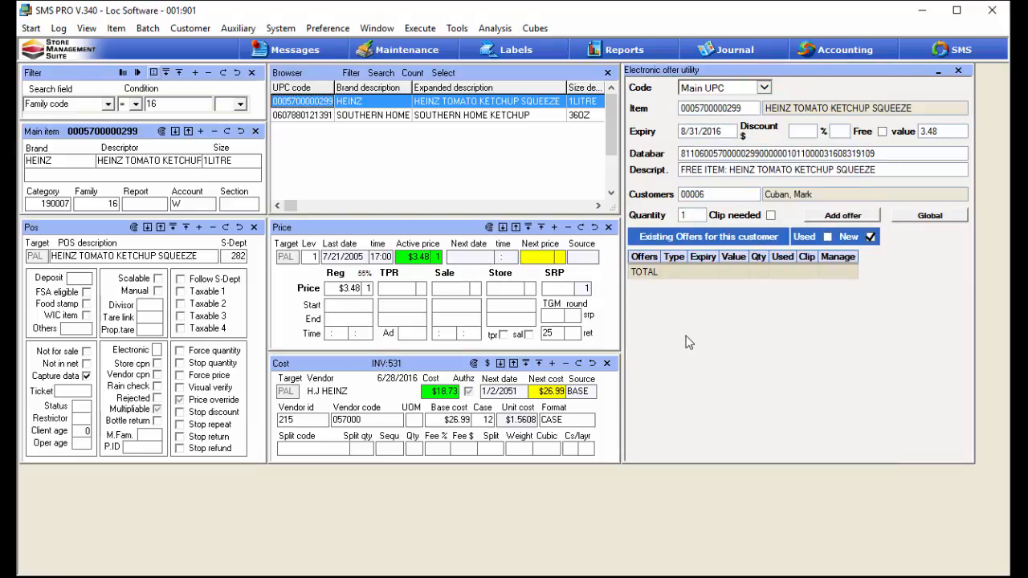
Select SOUTHERN HOME KETCHUP 36OZ as the offer item and set its discount to 50%
{"action": "left_click", "coordinate": [305, 117]}
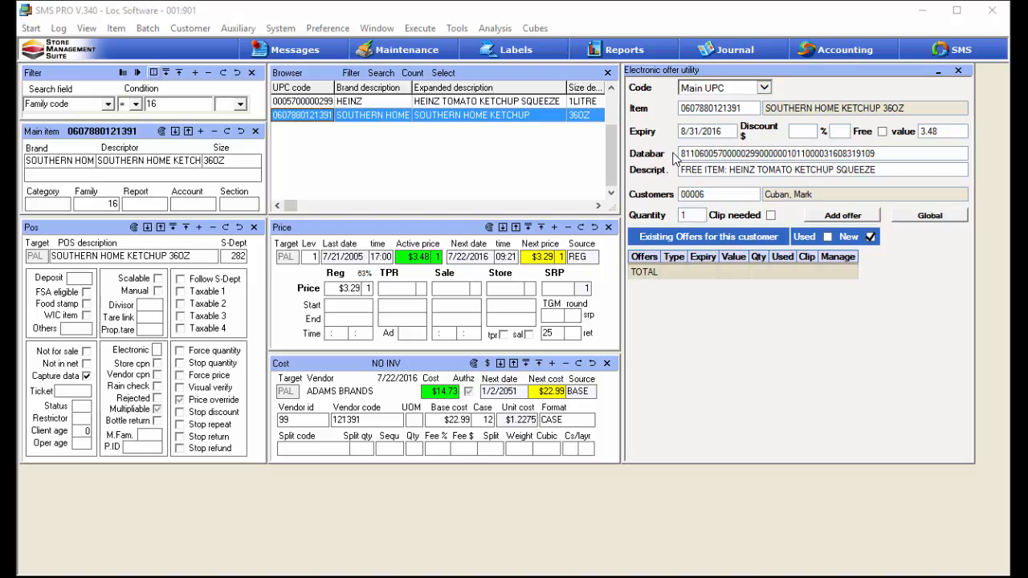
{"action": "left_click", "coordinate": [839, 135]}
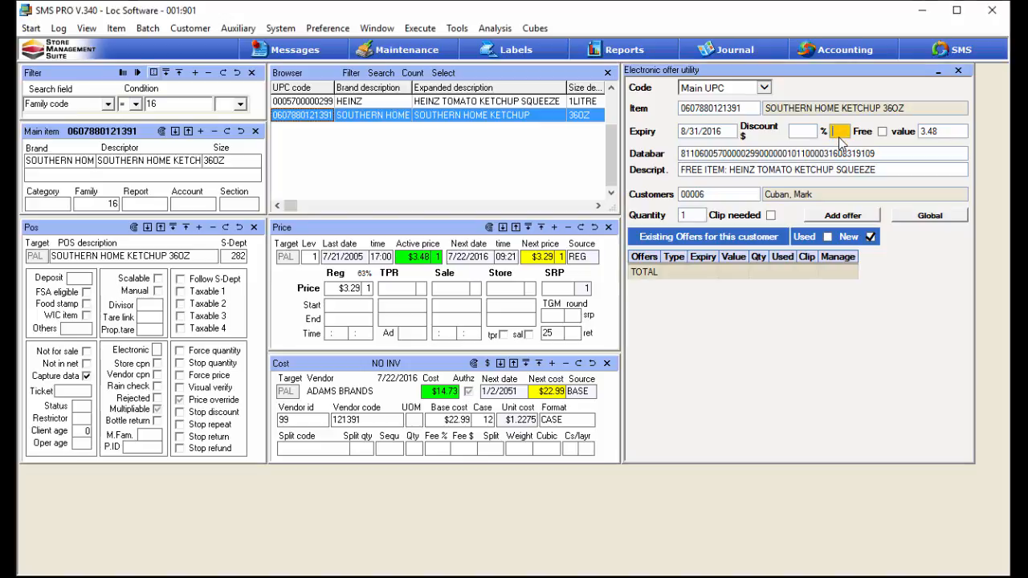
{"action": "type", "text": "5"}
{"action": "key", "text": "Return"}
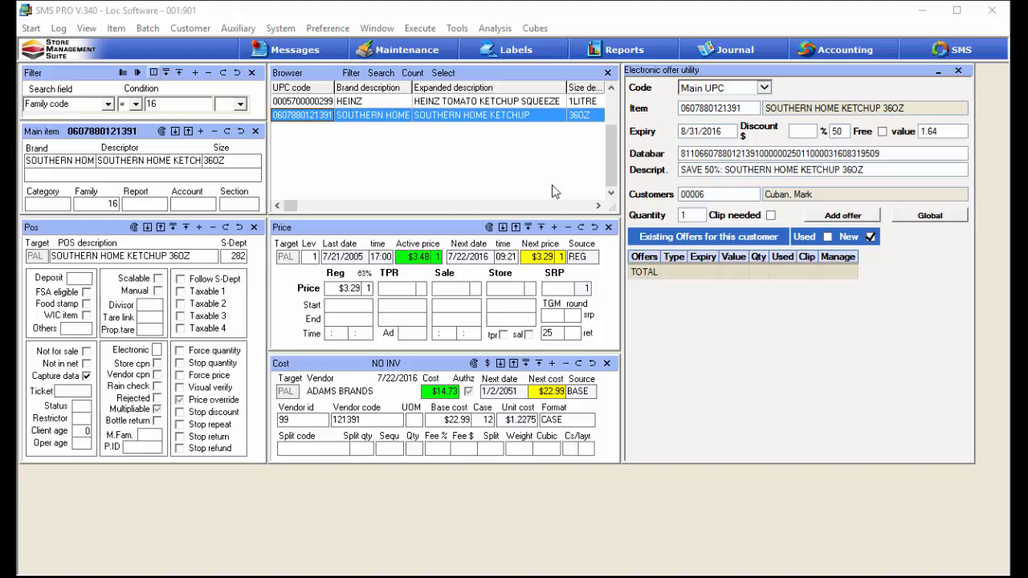
Open the Customer summary cube below the item browser and restrict it to the items from the browser
{"action": "left_click", "coordinate": [535, 28]}
{"action": "mouse_move", "coordinate": [507, 108]}
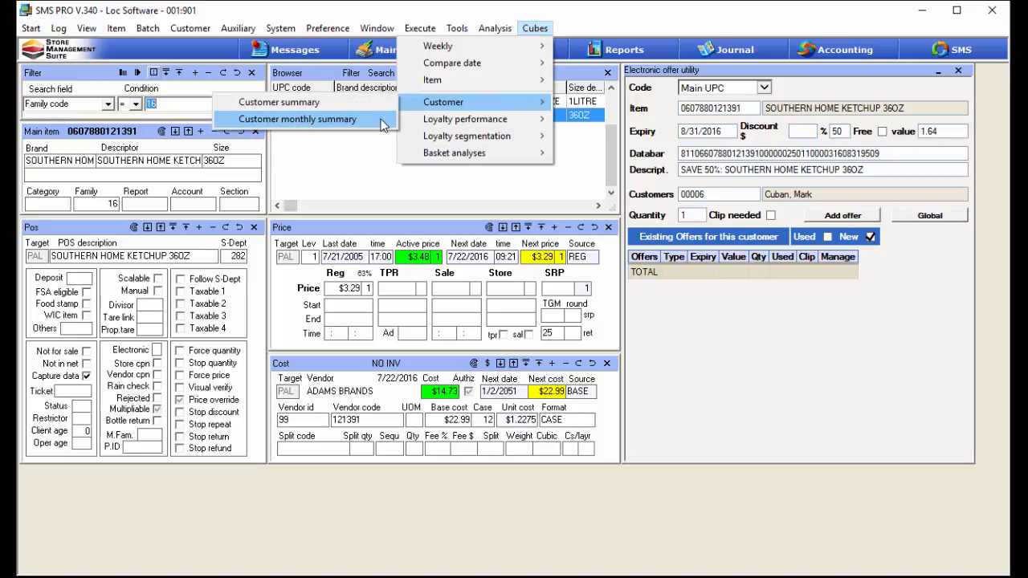
{"action": "left_click", "coordinate": [357, 103]}
{"action": "left_click_drag", "start_coordinate": [530, 179], "coordinate": [576, 295]}
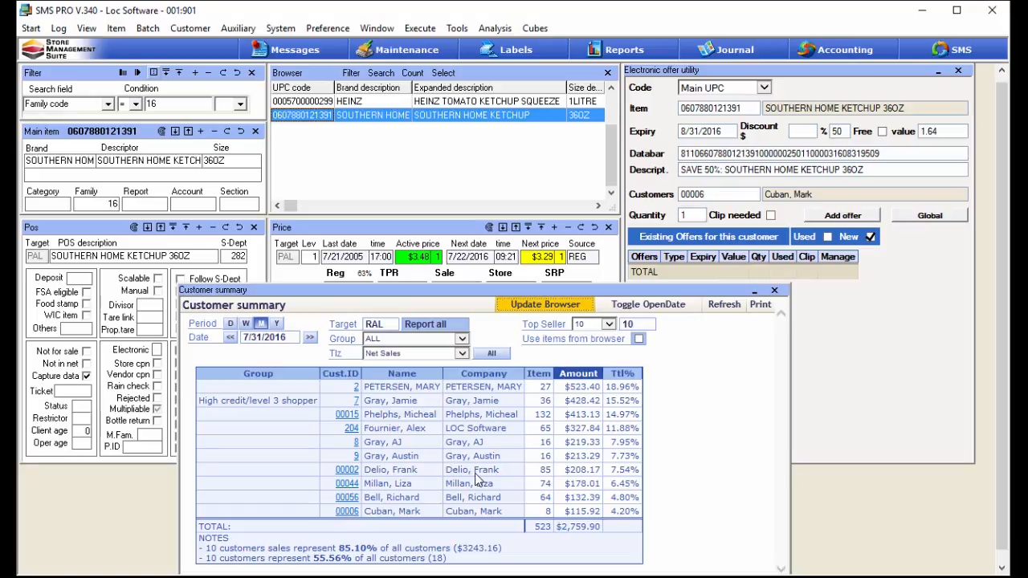
{"action": "left_click", "coordinate": [640, 339]}
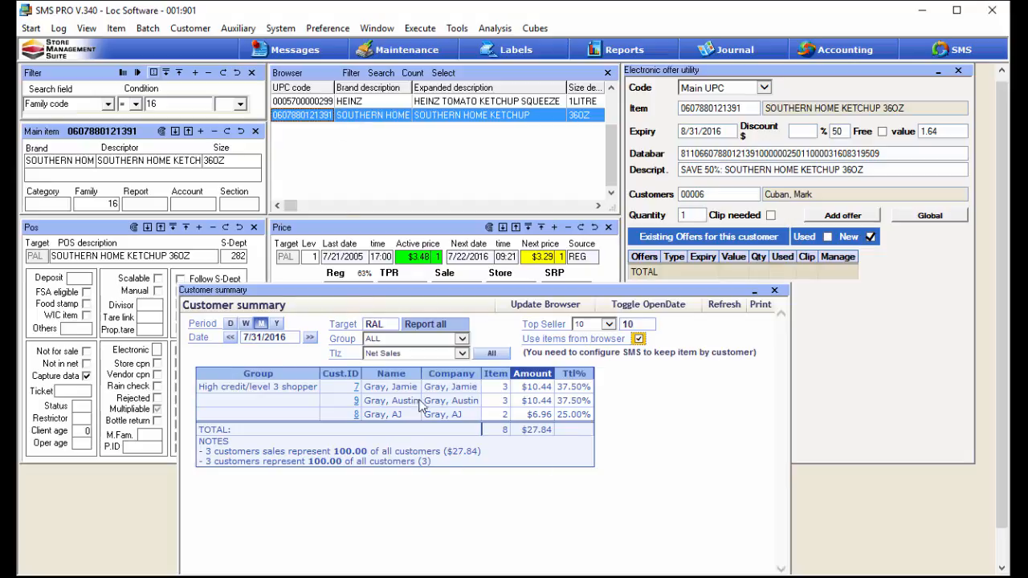
Check the Heinz ketchup item, reselect SOUTHERN HOME KETCHUP and move the Customer summary window lower
{"action": "left_click", "coordinate": [319, 103]}
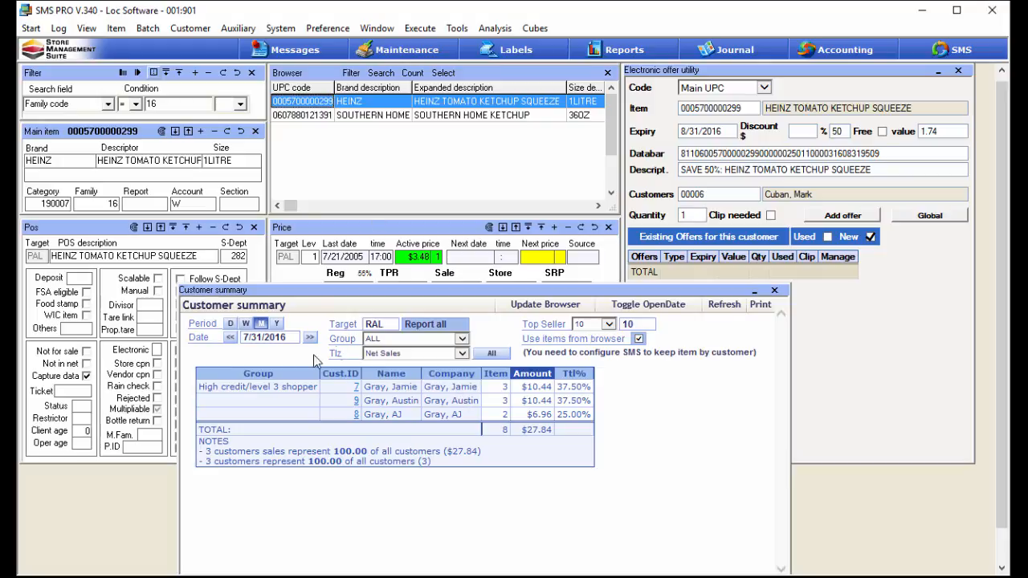
{"action": "left_click", "coordinate": [325, 117]}
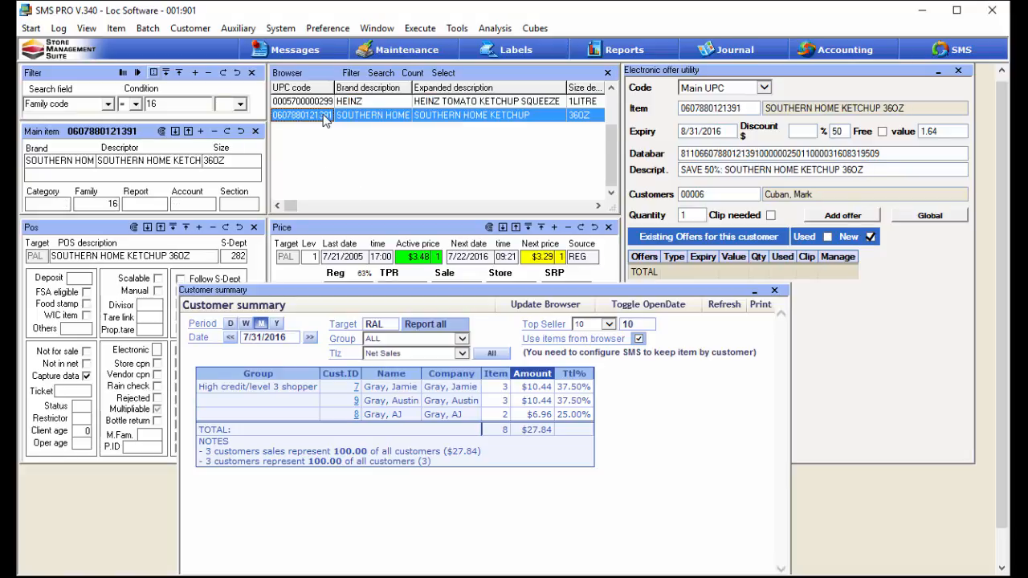
{"action": "left_click", "coordinate": [567, 301]}
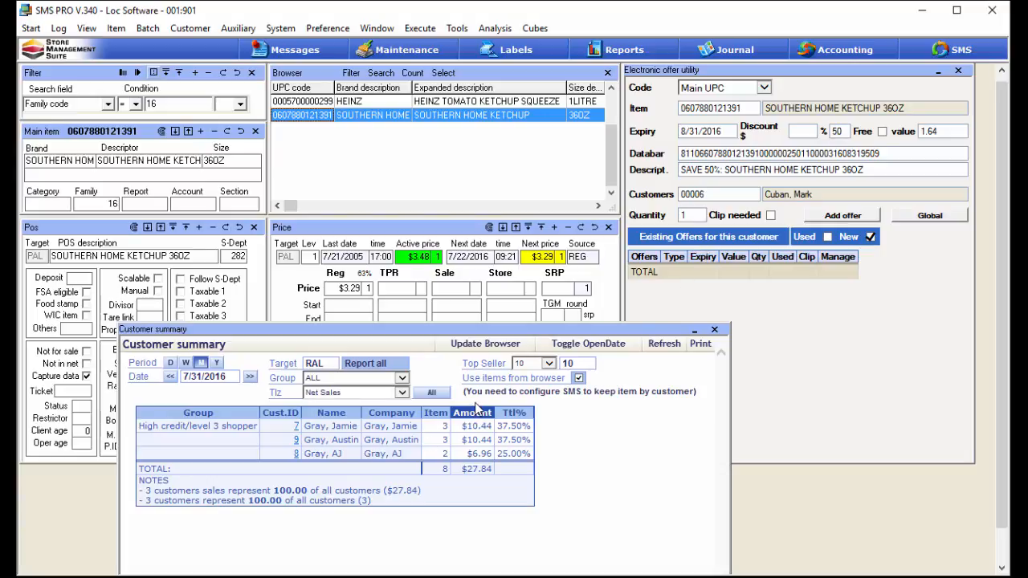
Load the summary's customers into the browser and add the 50% Southern Home ketchup offer to all of them
{"action": "left_click", "coordinate": [486, 346]}
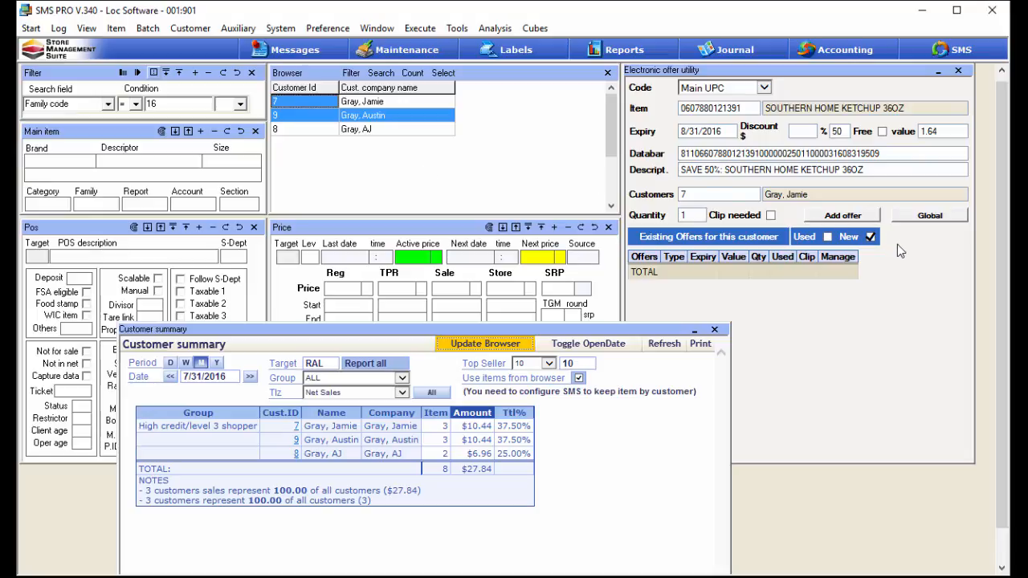
{"action": "left_click", "coordinate": [932, 219]}
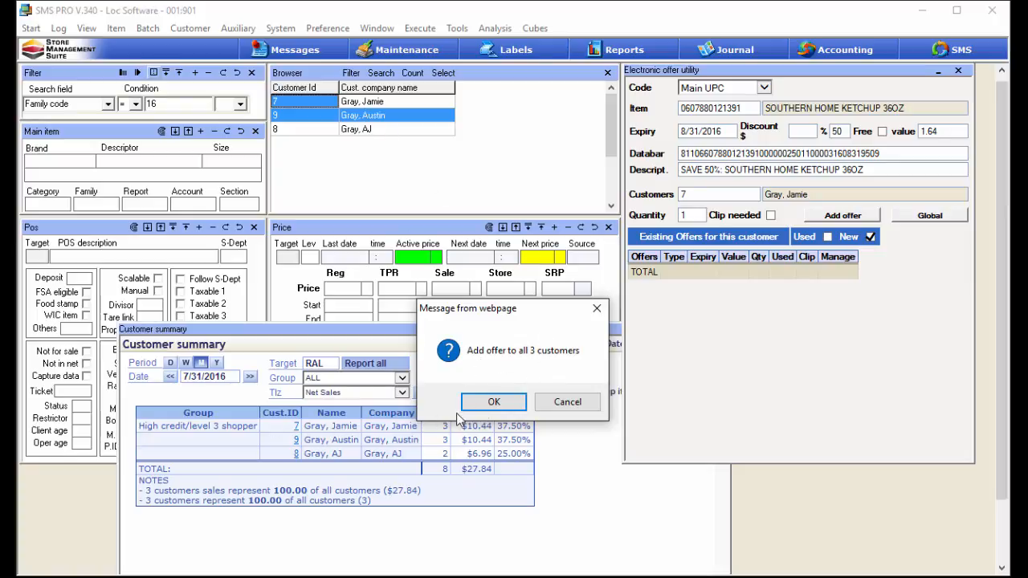
{"action": "left_click", "coordinate": [494, 402]}
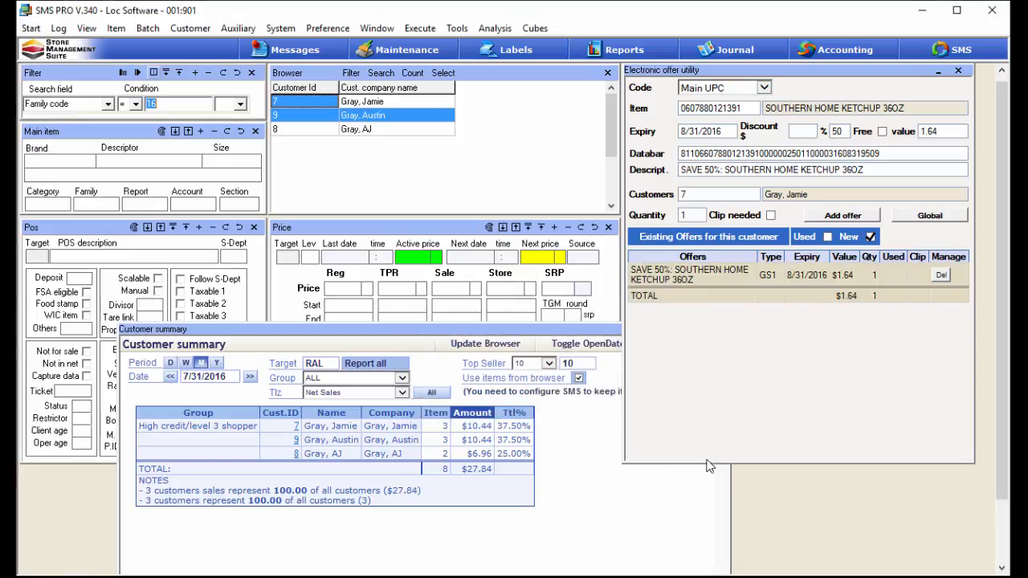